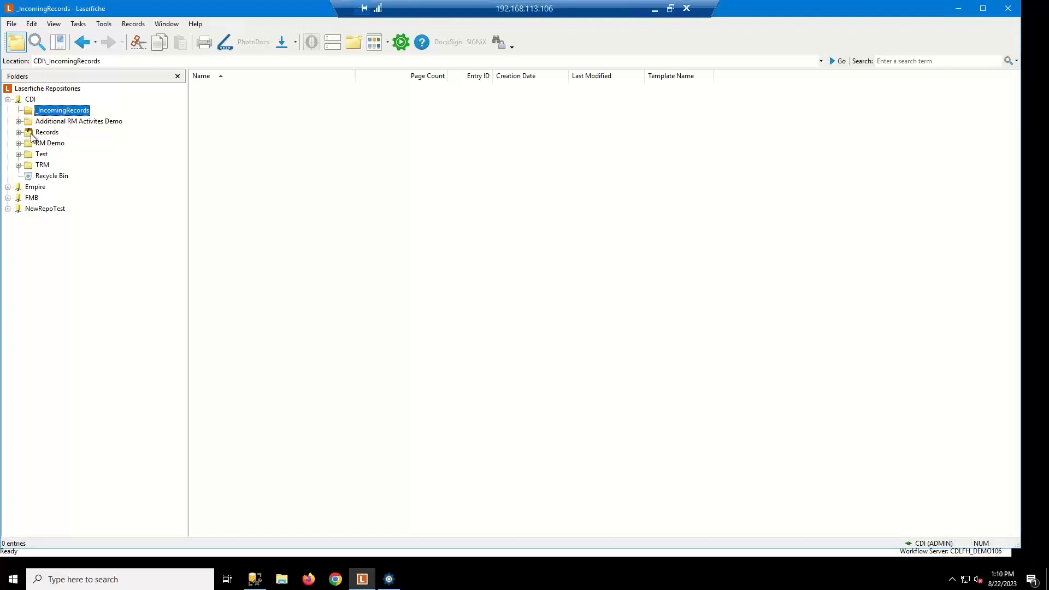
Examine the record series under Records > Administration, including Communications, Council Meeting Files and the 2010 folder in Council Correspondence
{"action": "left_click", "coordinate": [18, 133]}
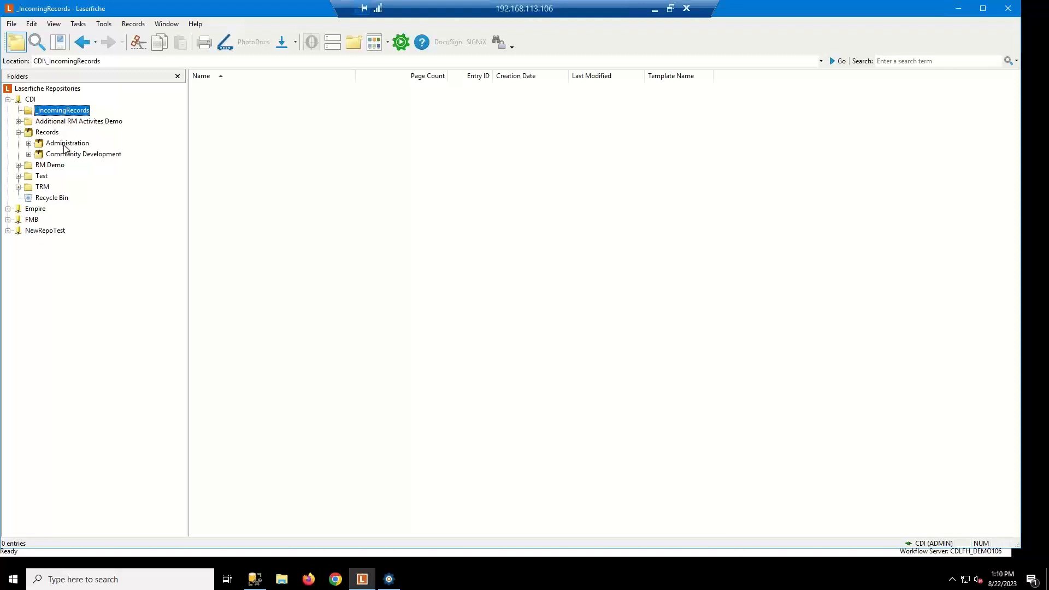
{"action": "left_click", "coordinate": [29, 143]}
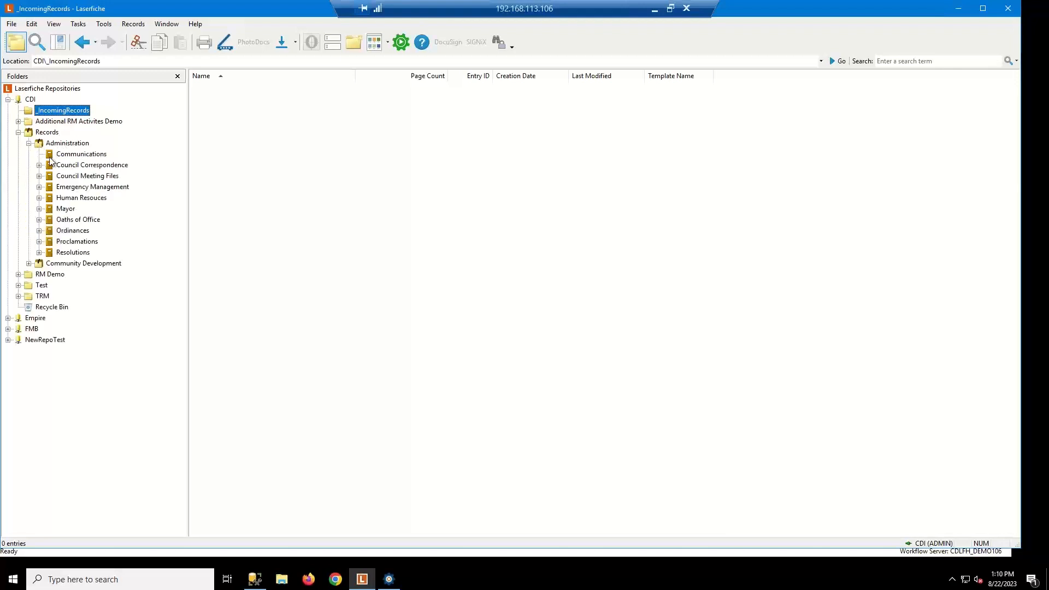
{"action": "left_click", "coordinate": [53, 157]}
{"action": "left_click", "coordinate": [70, 165]}
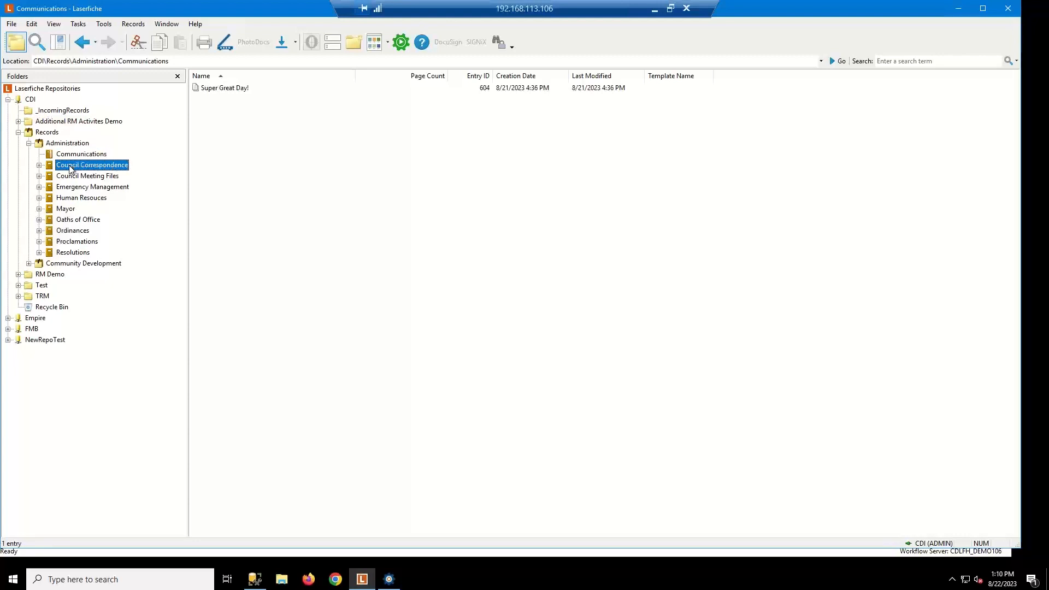
{"action": "left_click", "coordinate": [52, 175]}
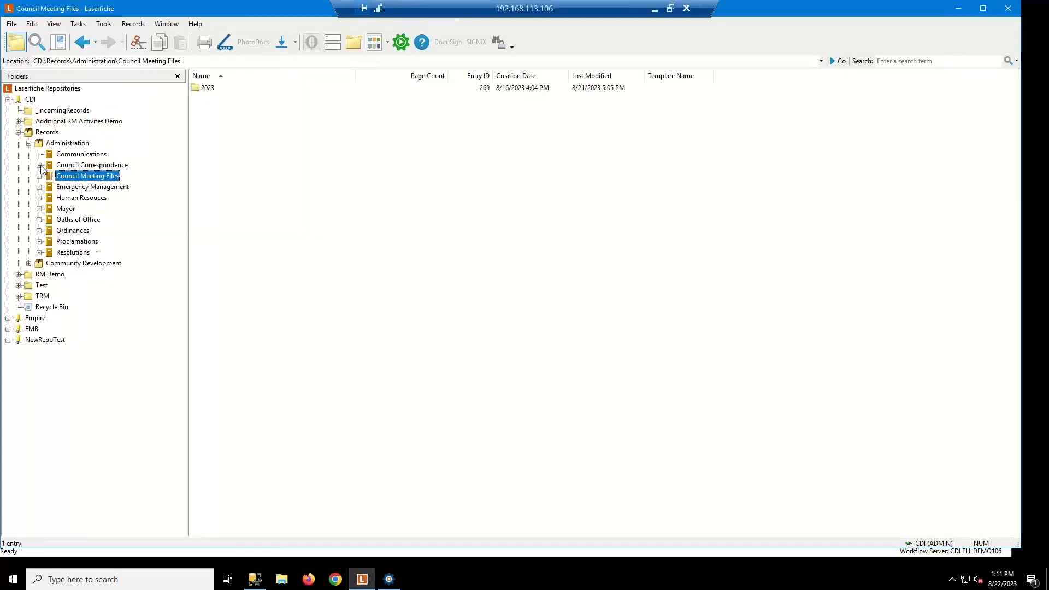
{"action": "left_click", "coordinate": [39, 165]}
{"action": "left_click", "coordinate": [72, 176]}
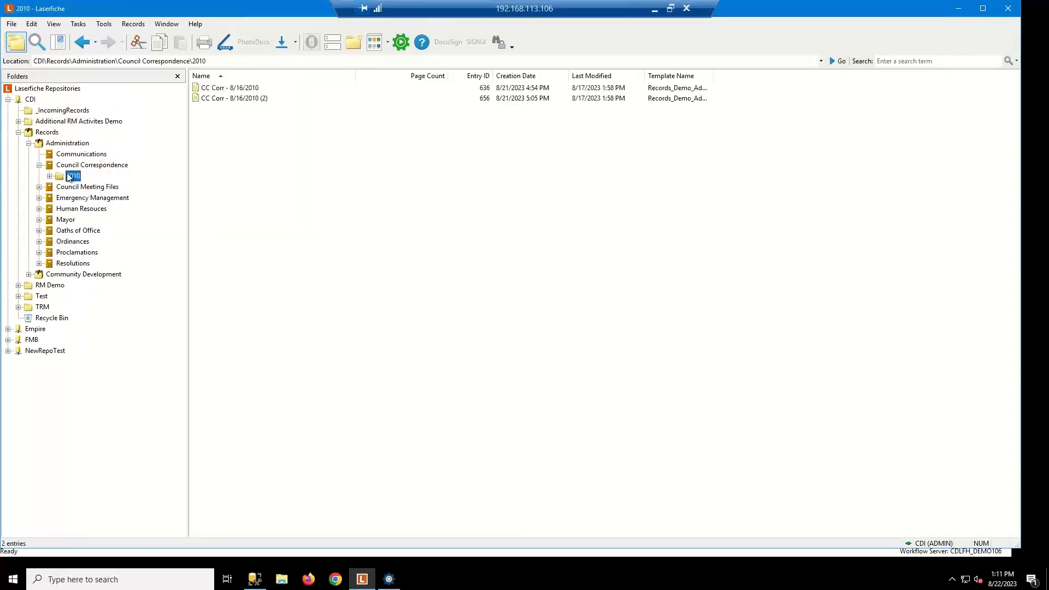
{"action": "left_click", "coordinate": [72, 164]}
{"action": "double_click", "coordinate": [50, 146]}
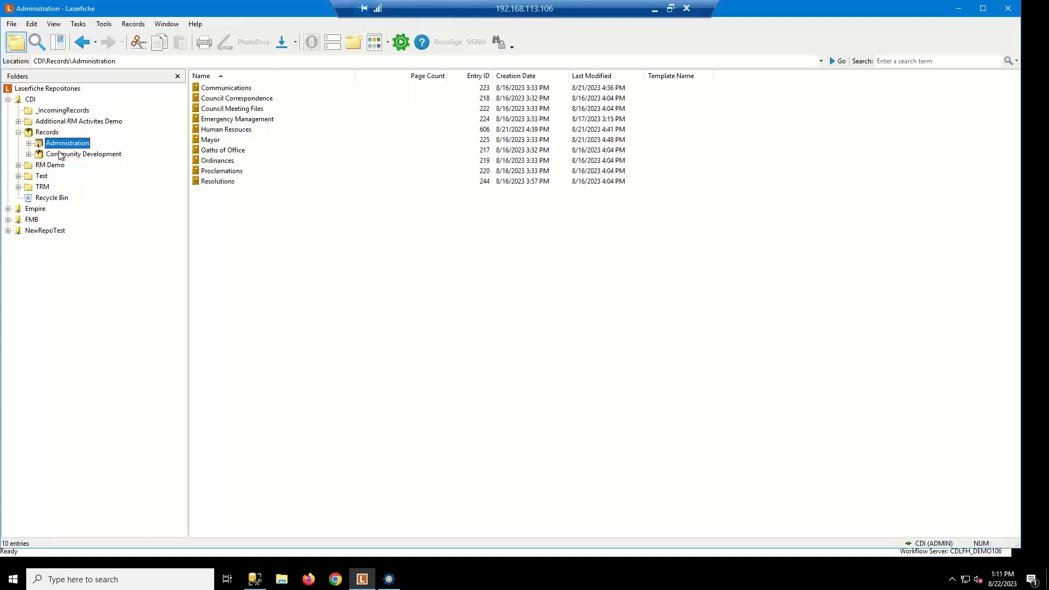
Examine the TRM folder structure down to Administration > Human Resources > Current Employees, and collapse the TRM branch
{"action": "left_click", "coordinate": [18, 187]}
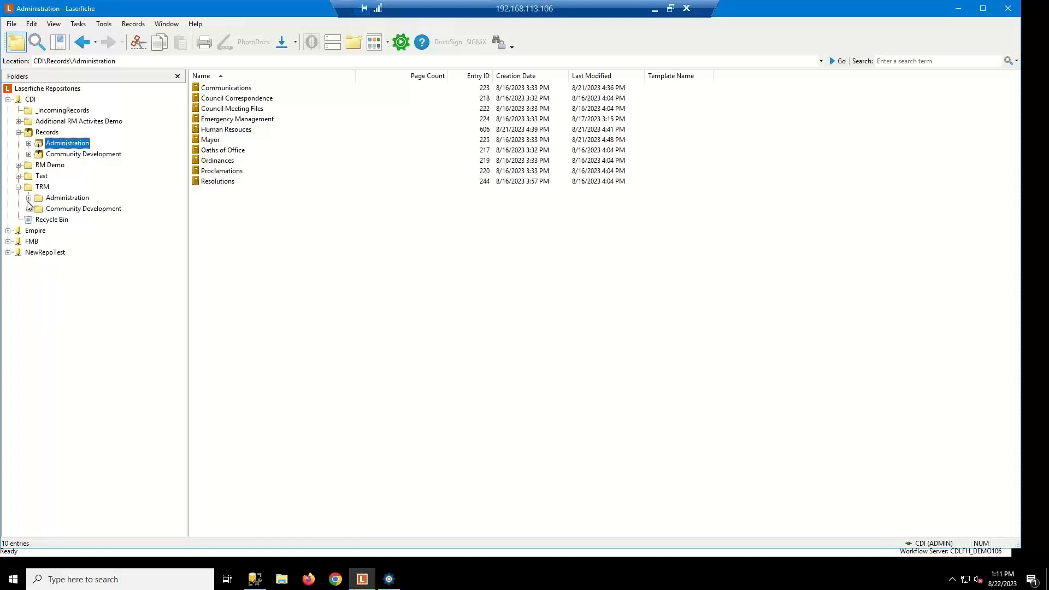
{"action": "left_click", "coordinate": [28, 198]}
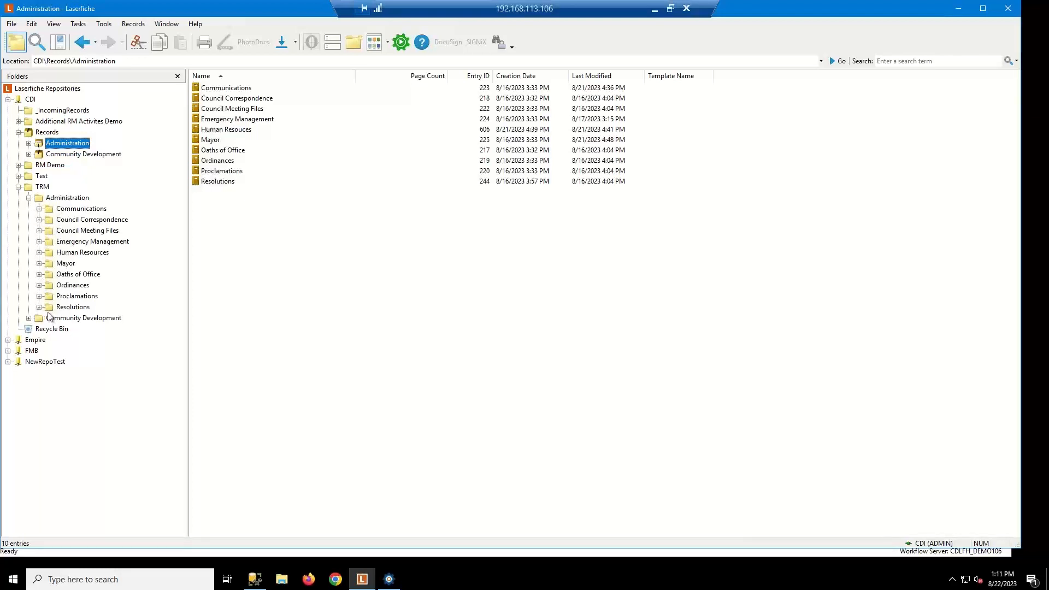
{"action": "left_click", "coordinate": [29, 198]}
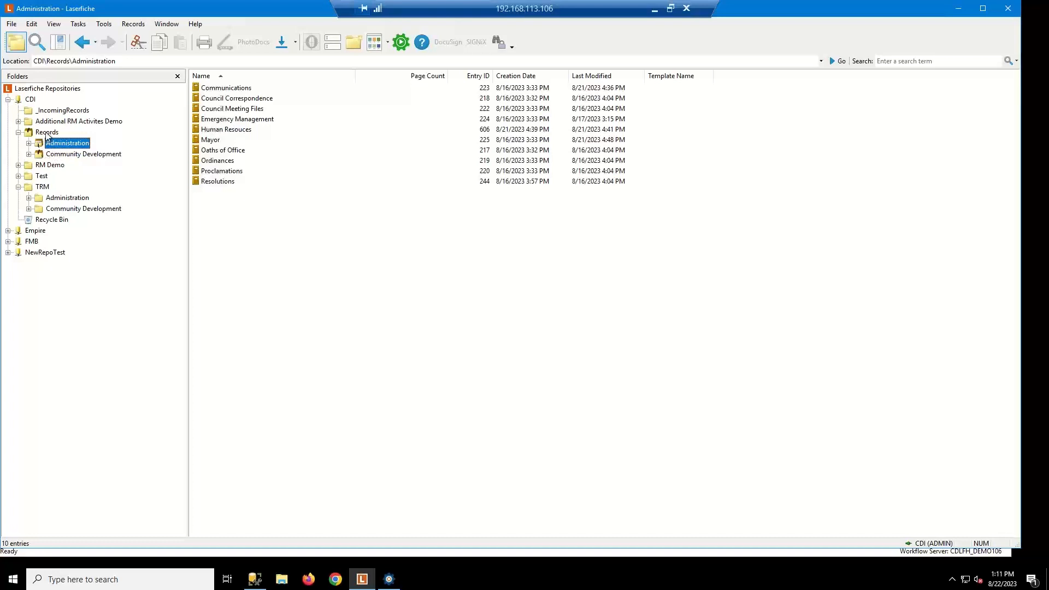
{"action": "left_click", "coordinate": [41, 188]}
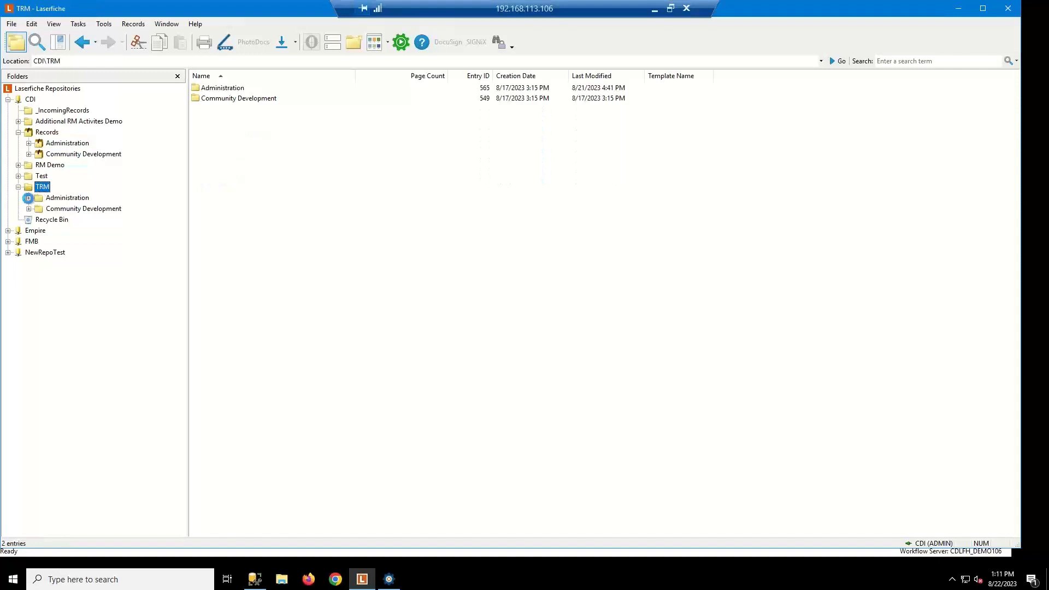
{"action": "left_click", "coordinate": [29, 198]}
{"action": "double_click", "coordinate": [51, 253]}
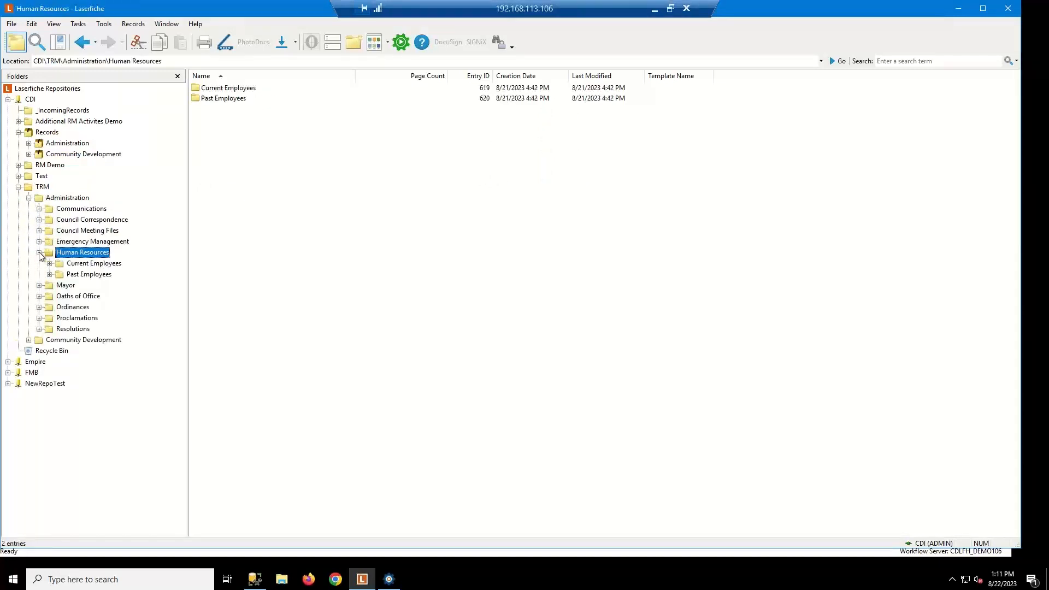
{"action": "double_click", "coordinate": [60, 264]}
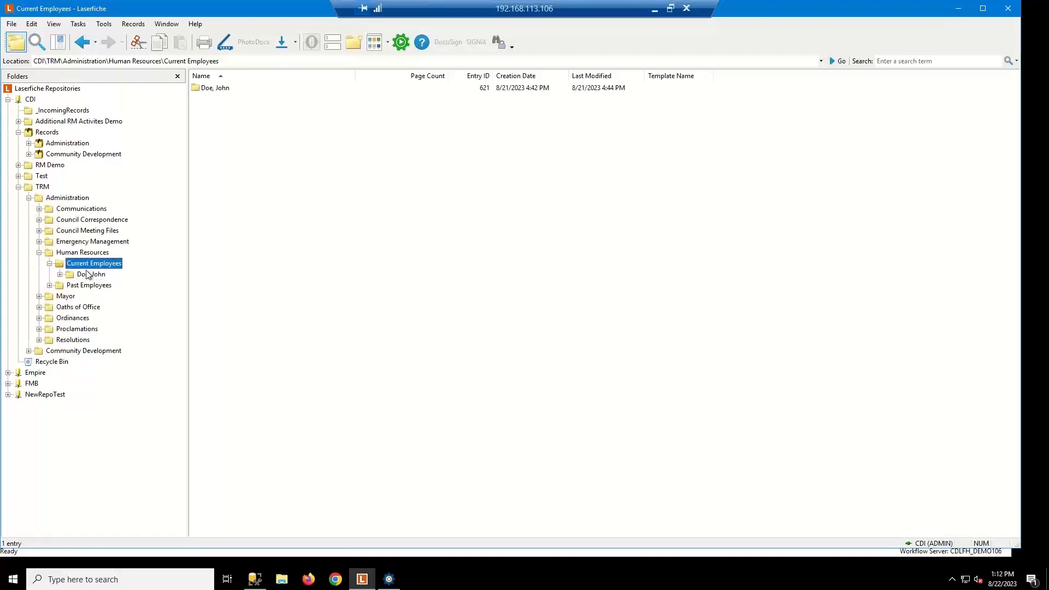
{"action": "left_click", "coordinate": [18, 188]}
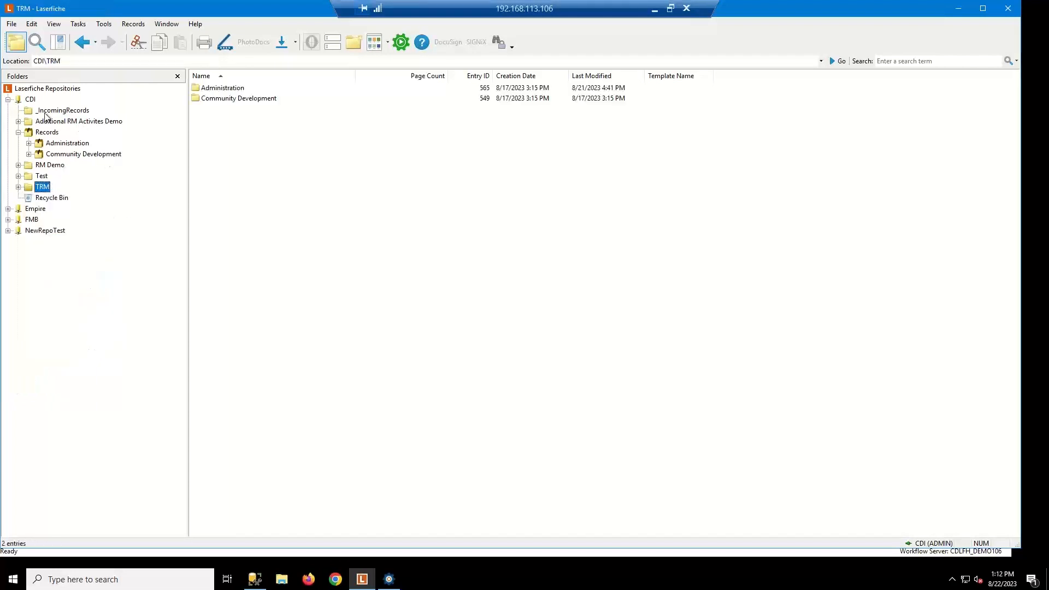
Create a new document in Records > Administration > Council Correspondence with the Records_Demo_Admin template and the default name
{"action": "left_click", "coordinate": [53, 144]}
{"action": "left_click", "coordinate": [28, 143]}
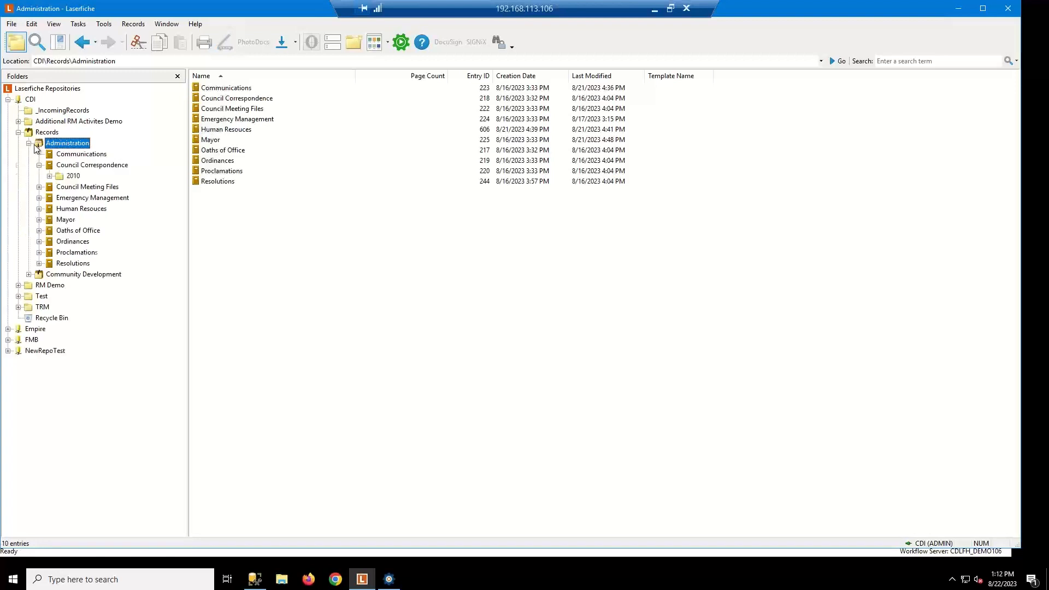
{"action": "left_click", "coordinate": [87, 155]}
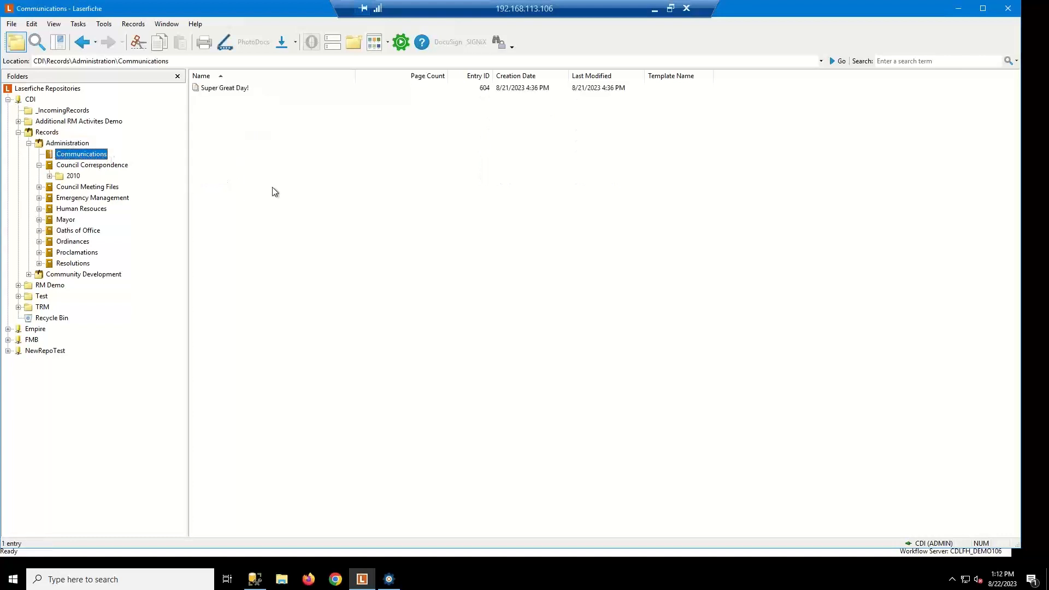
{"action": "left_click", "coordinate": [101, 166]}
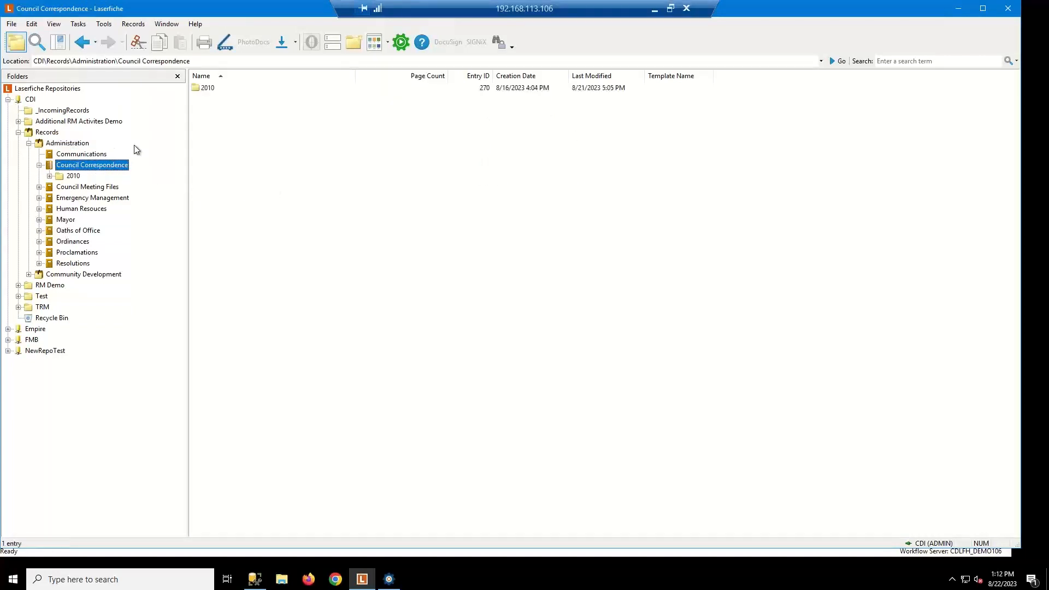
{"action": "right_click", "coordinate": [232, 150]}
{"action": "mouse_move", "coordinate": [300, 195]}
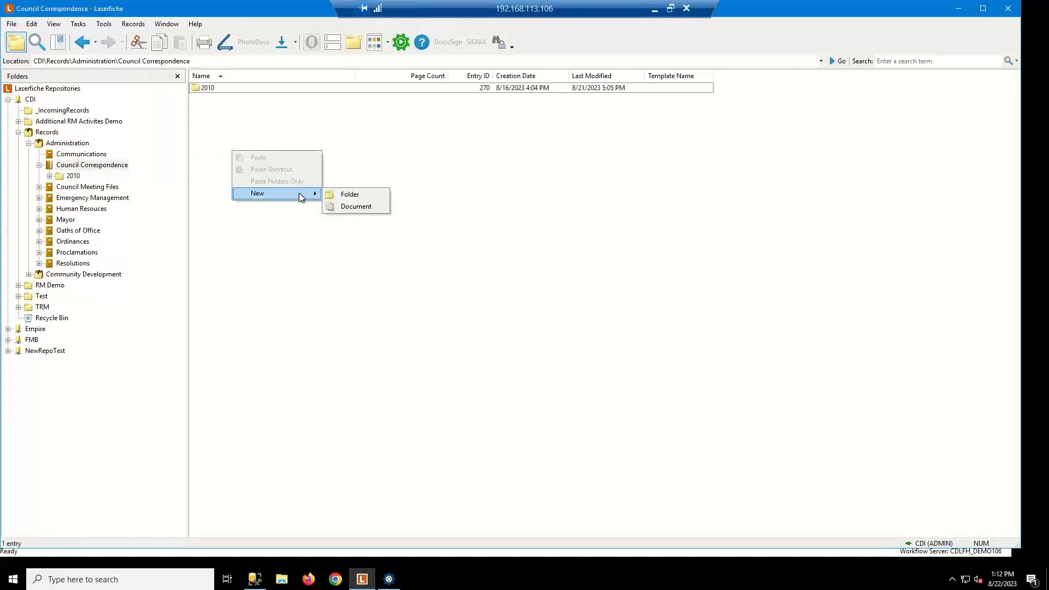
{"action": "left_click", "coordinate": [343, 210]}
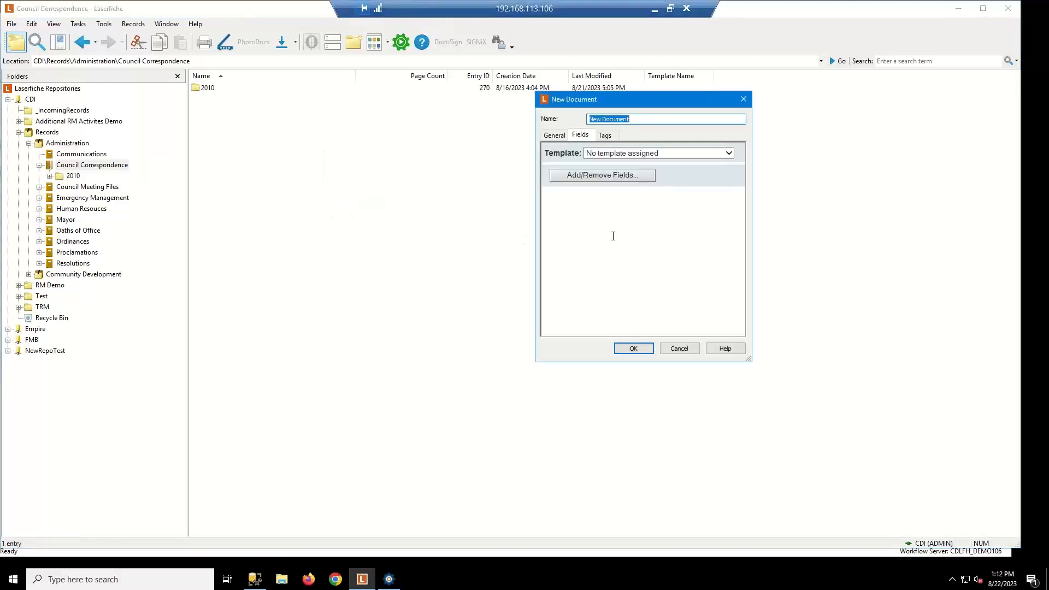
{"action": "left_click", "coordinate": [668, 151]}
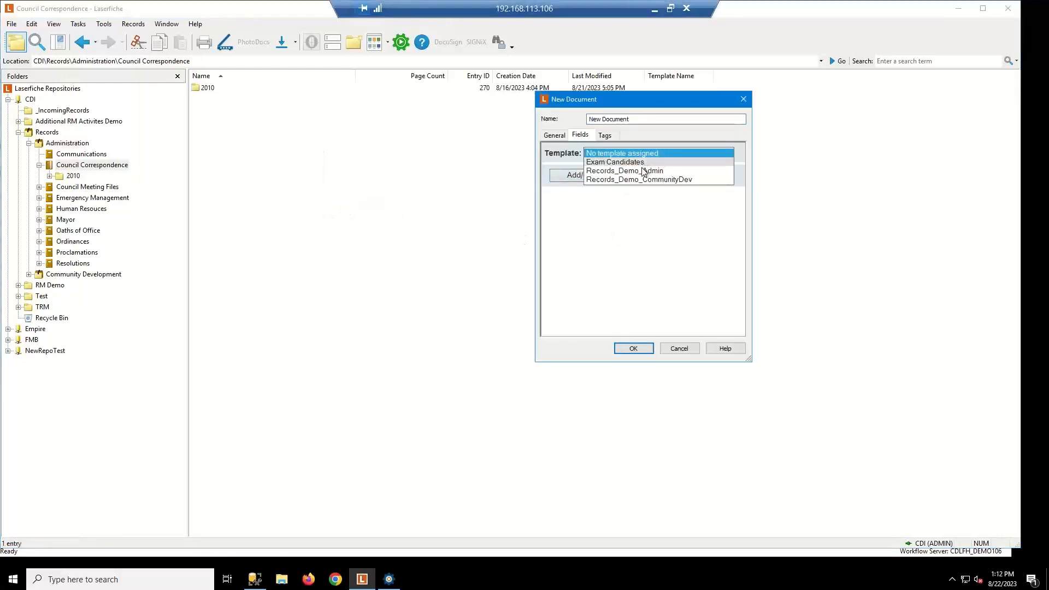
{"action": "left_click", "coordinate": [643, 171]}
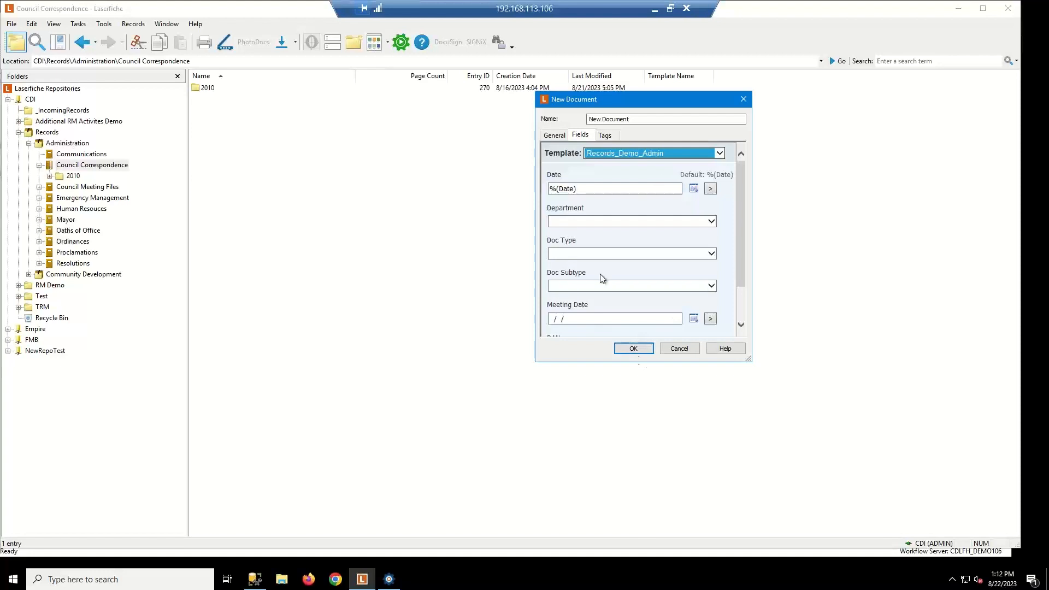
{"action": "left_click", "coordinate": [637, 349]}
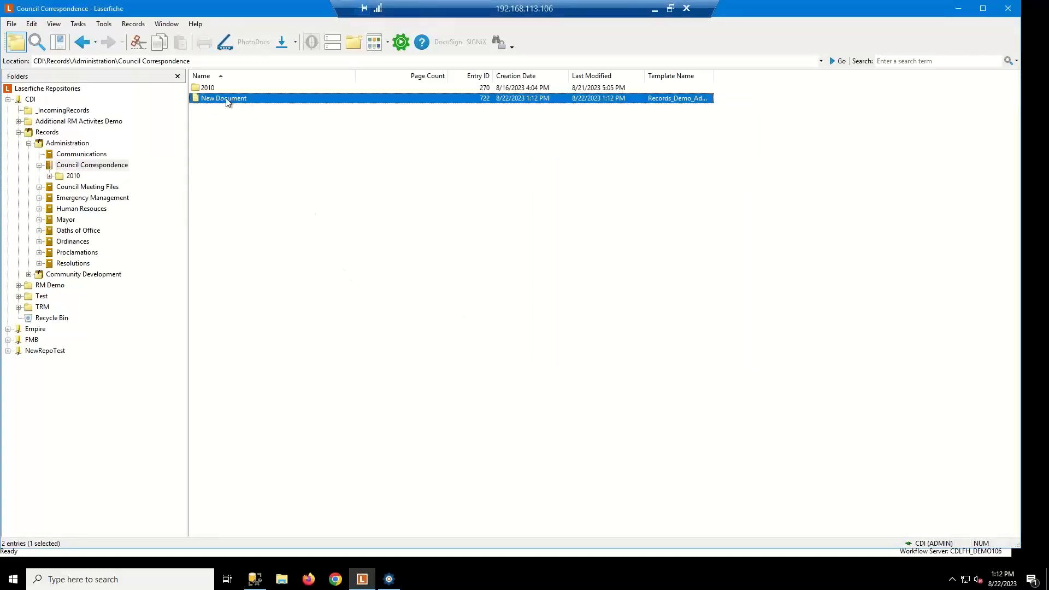
{"action": "left_click", "coordinate": [275, 145]}
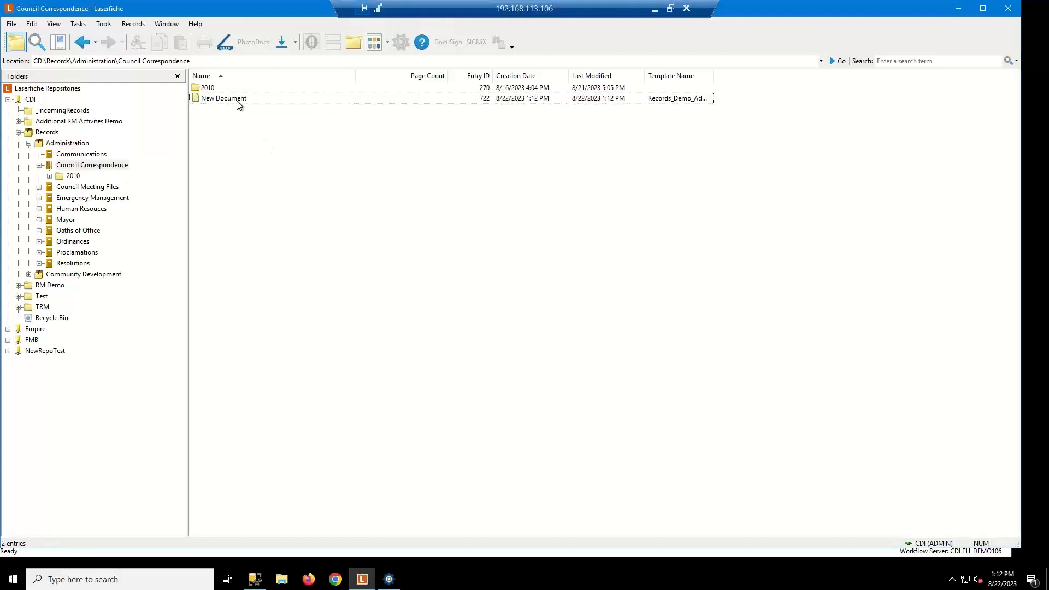
Review the record properties of the new document in Council Correspondence, including its cutoff instruction and retention schedule
{"action": "right_click", "coordinate": [238, 105]}
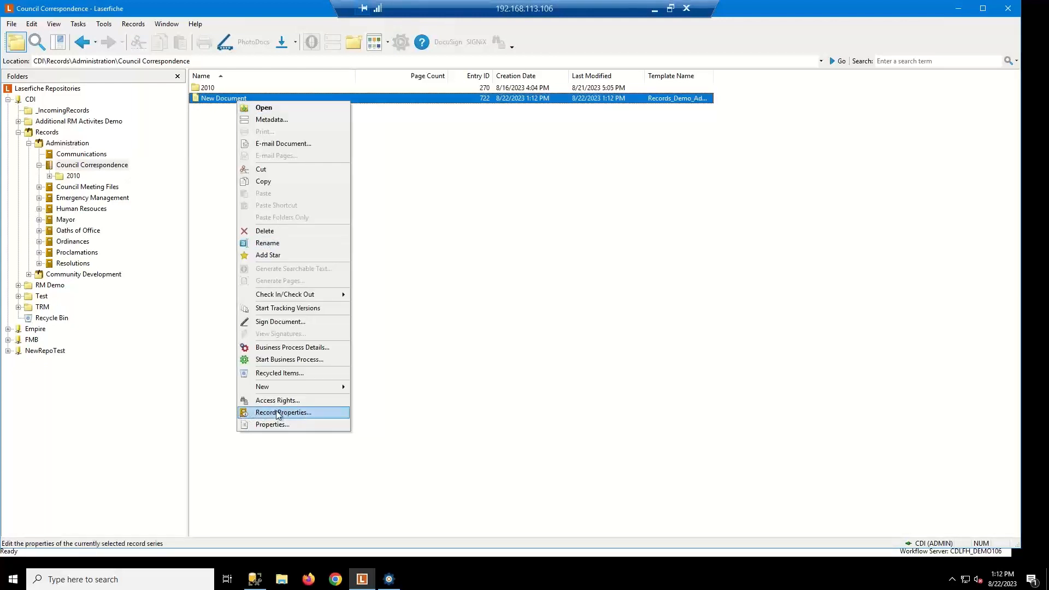
{"action": "left_click", "coordinate": [276, 413]}
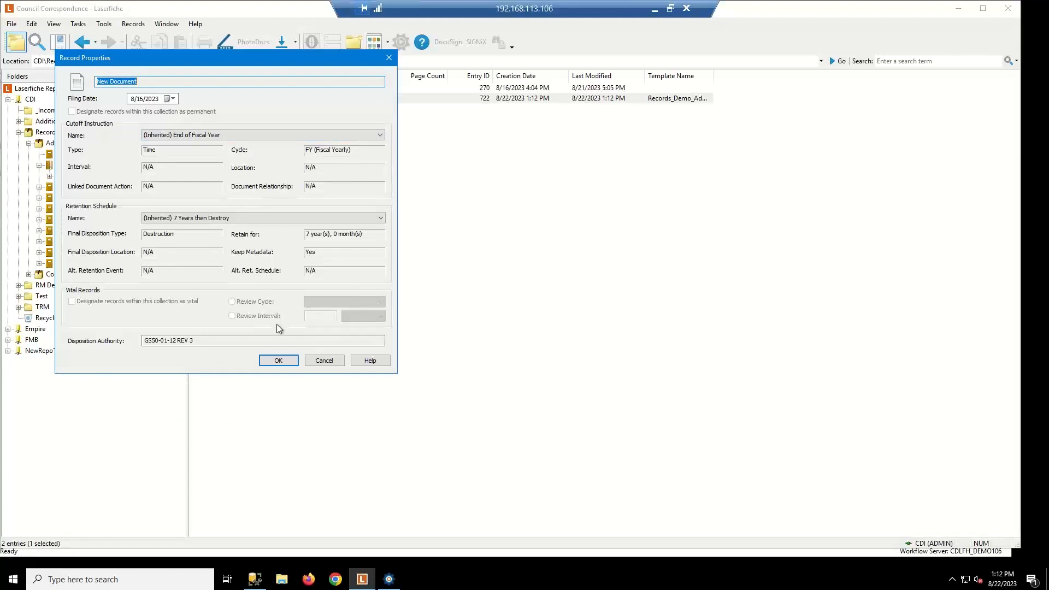
{"action": "left_click", "coordinate": [324, 361]}
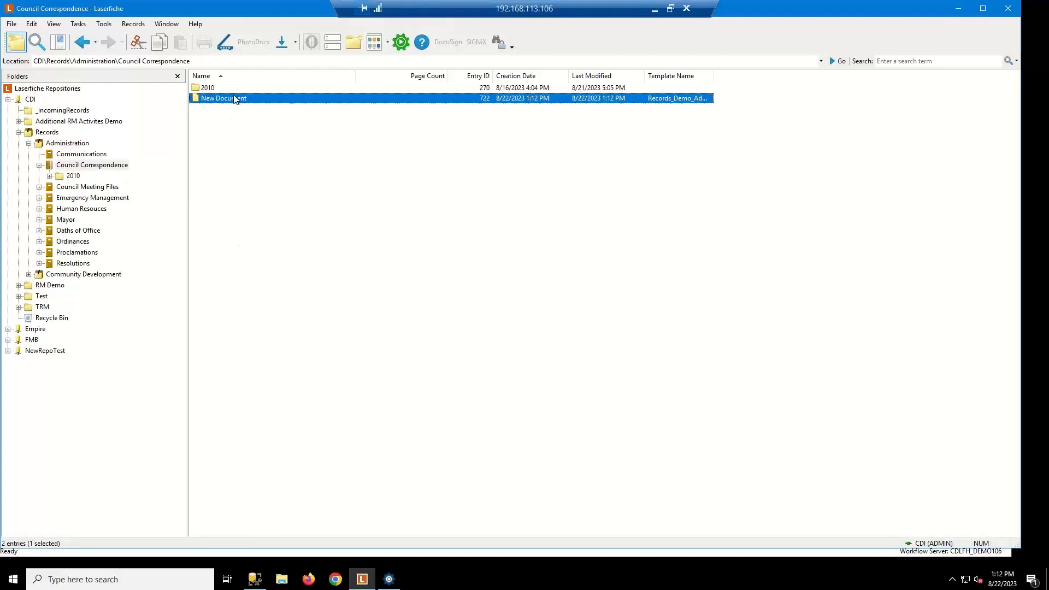
Move New Document from Council Correspondence to the Test folder and open that folder
{"action": "left_click_drag", "start_coordinate": [224, 103], "coordinate": [39, 343]}
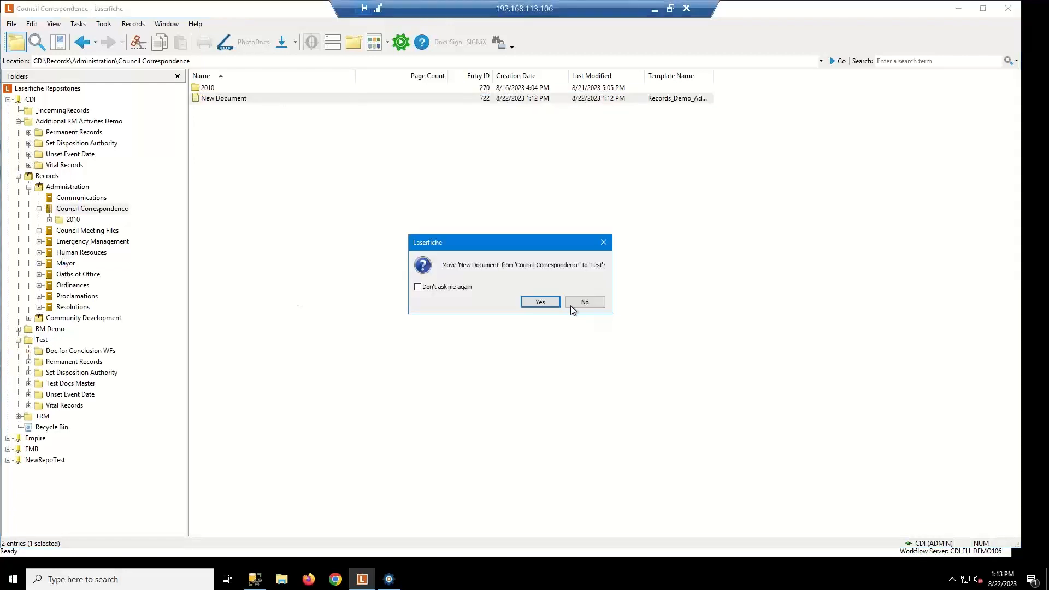
{"action": "left_click", "coordinate": [551, 302]}
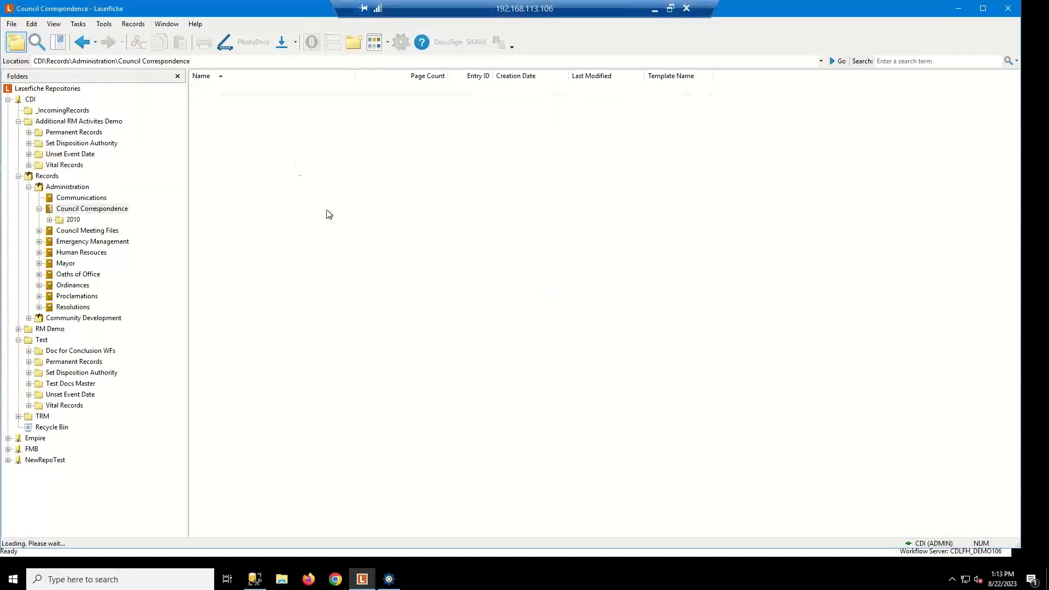
{"action": "left_click", "coordinate": [41, 340]}
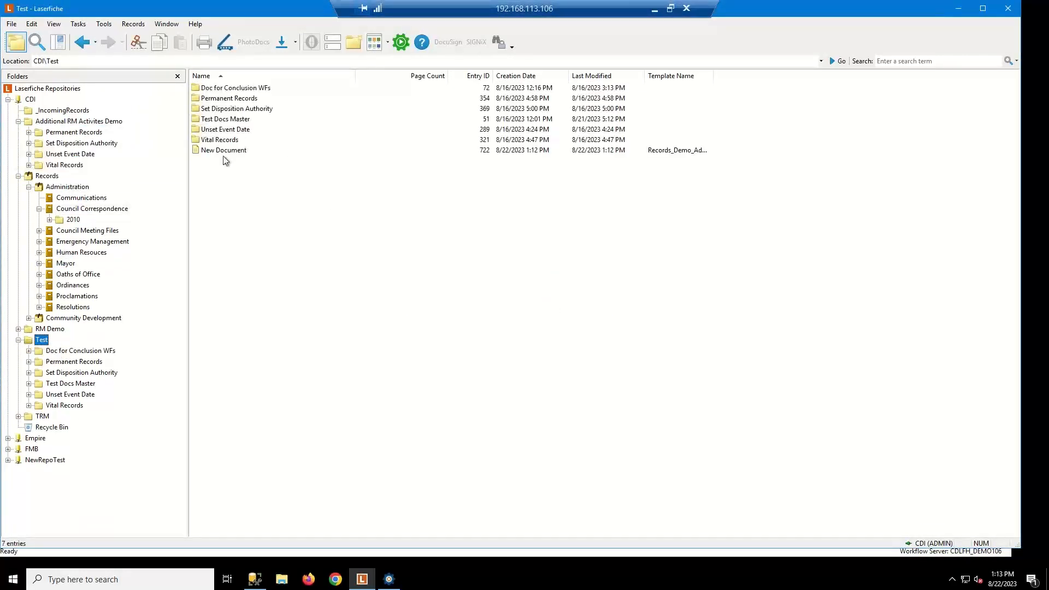
Review the record properties of New Document in the Test folder and close them without changes
{"action": "left_click", "coordinate": [228, 149]}
{"action": "right_click", "coordinate": [228, 149]}
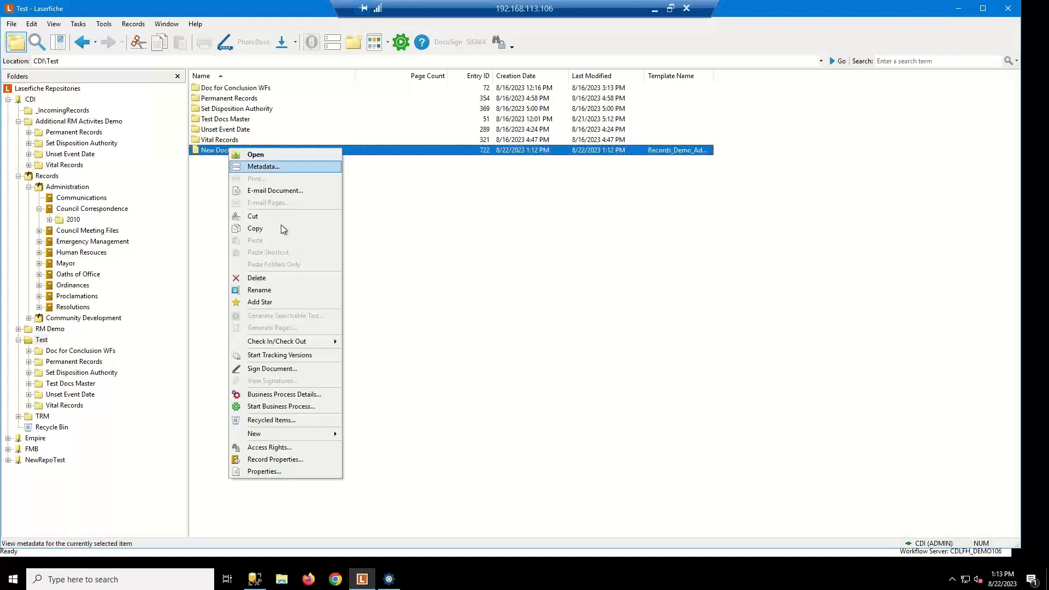
{"action": "left_click", "coordinate": [273, 459]}
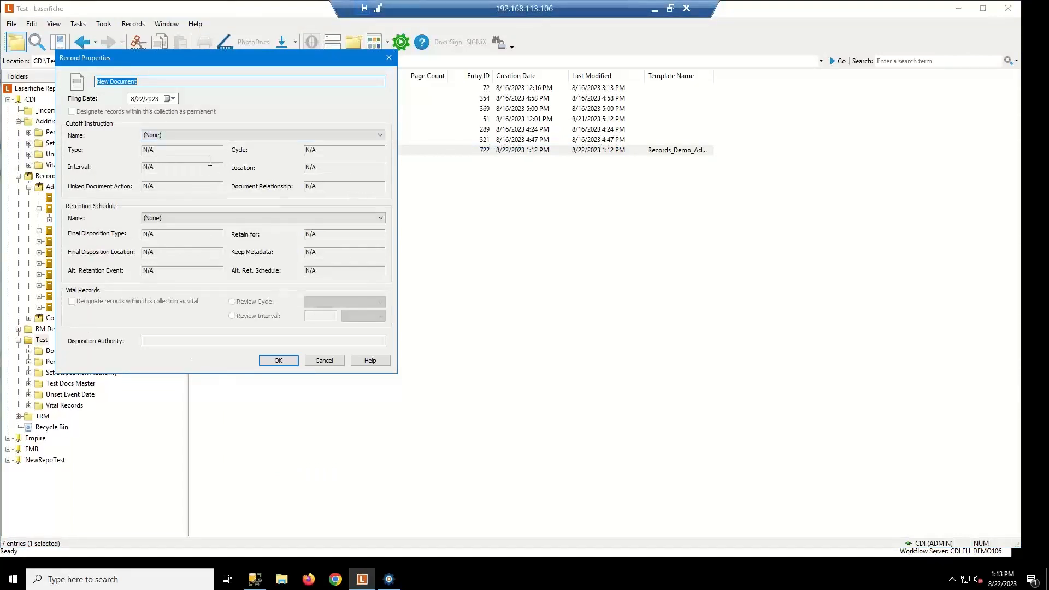
{"action": "left_click", "coordinate": [340, 362]}
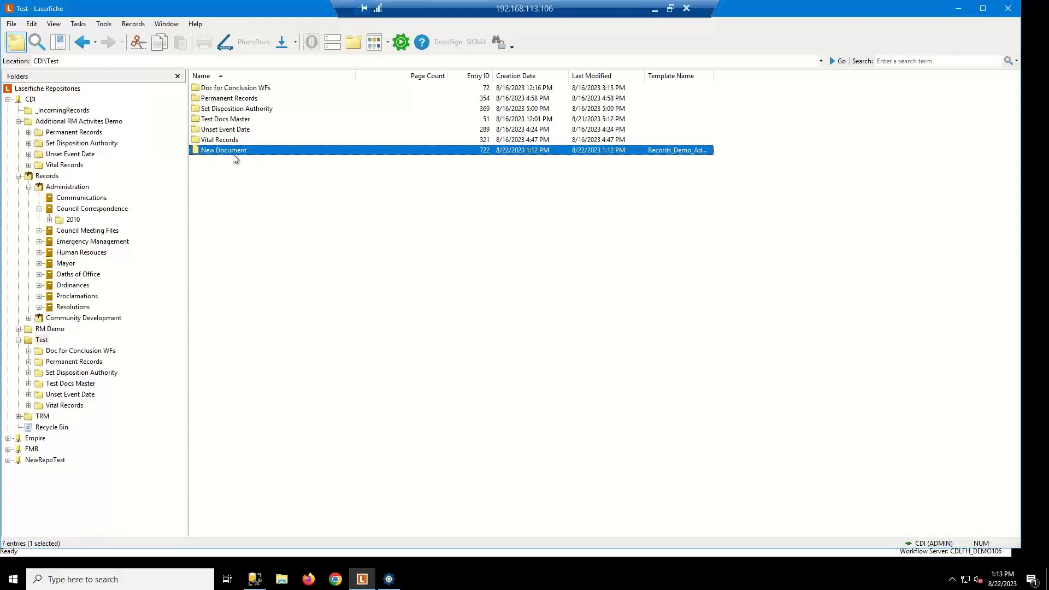
Compare the contents of the Records and Test folders, collapsing both branches in the folder tree
{"action": "left_click", "coordinate": [18, 175]}
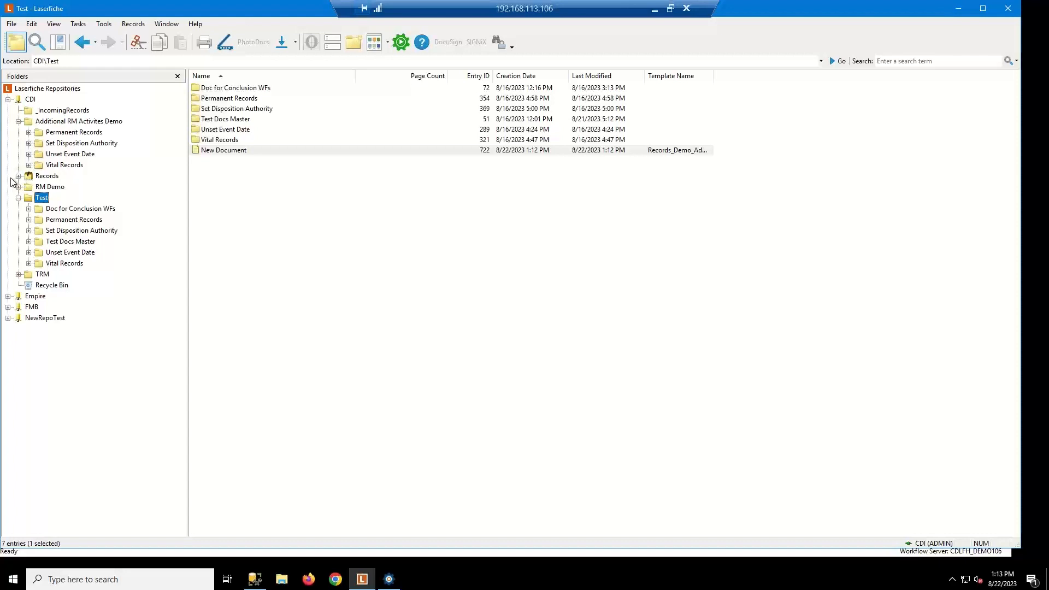
{"action": "left_click", "coordinate": [50, 176]}
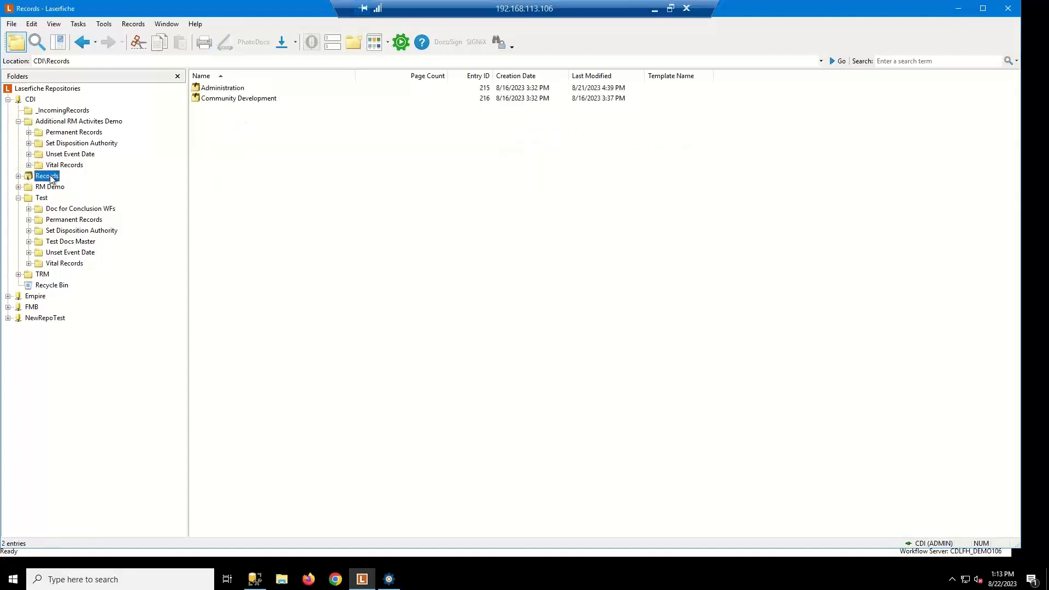
{"action": "left_click", "coordinate": [43, 199]}
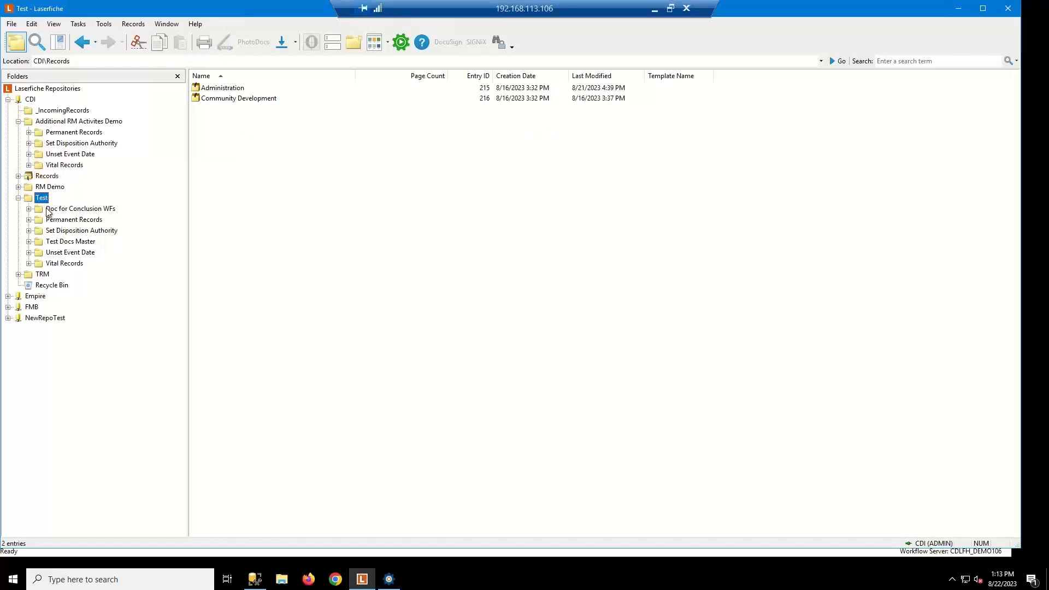
{"action": "left_click", "coordinate": [19, 198]}
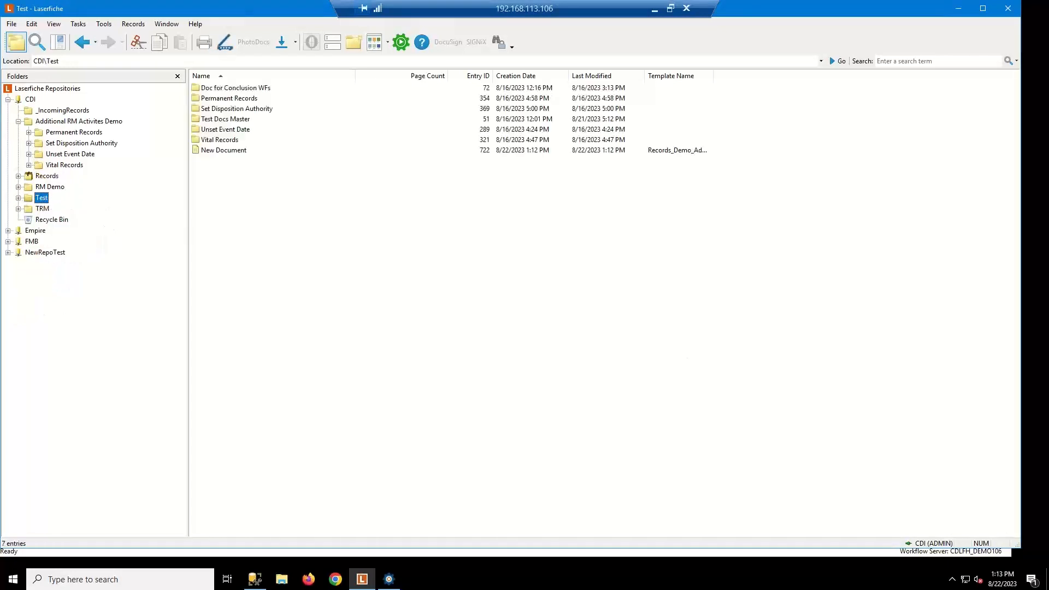
Inspect the Insurance folder of the current employee under TRM's Human Resources branch, and collapse TRM in the folder tree
{"action": "left_click", "coordinate": [19, 209]}
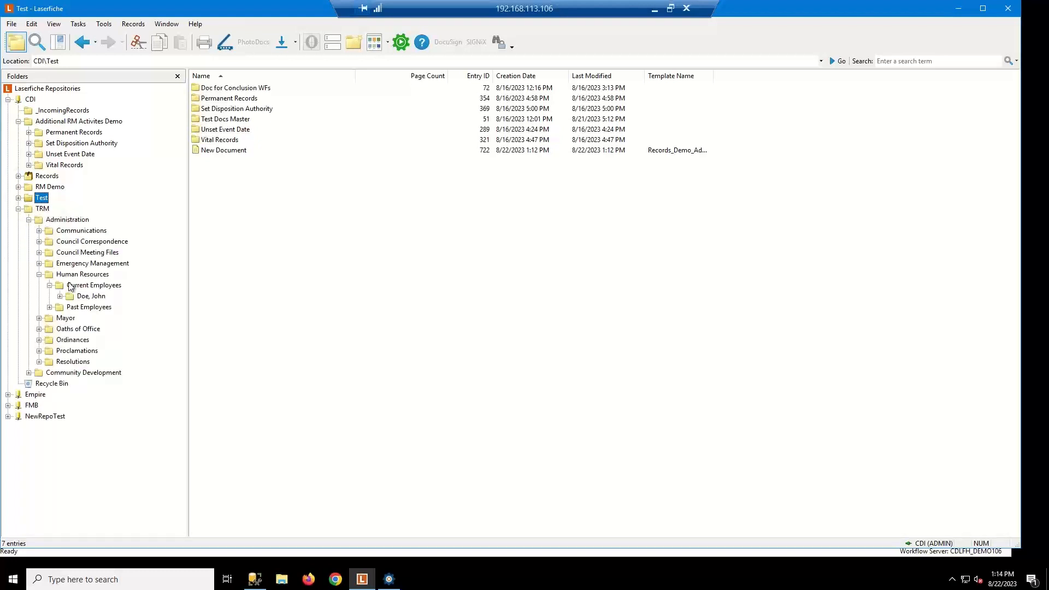
{"action": "left_click", "coordinate": [92, 296]}
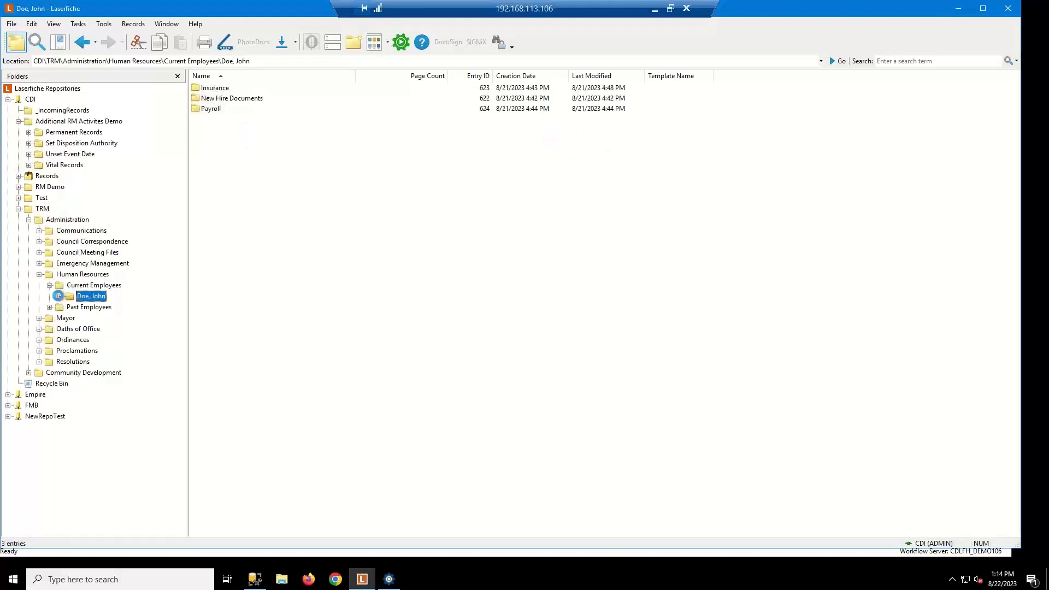
{"action": "left_click", "coordinate": [60, 296]}
{"action": "left_click", "coordinate": [98, 308]}
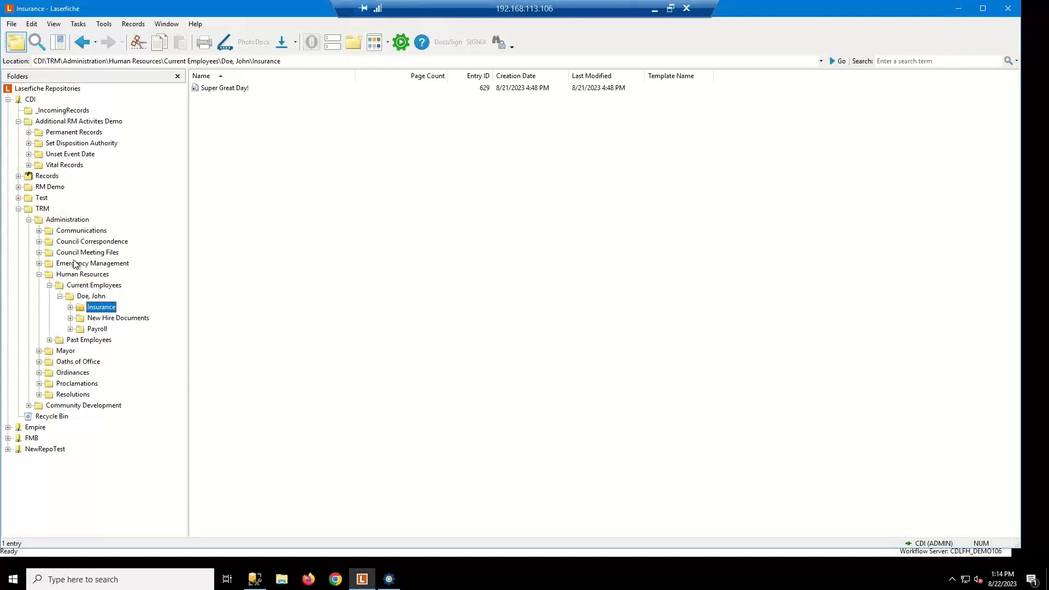
{"action": "left_click", "coordinate": [18, 209]}
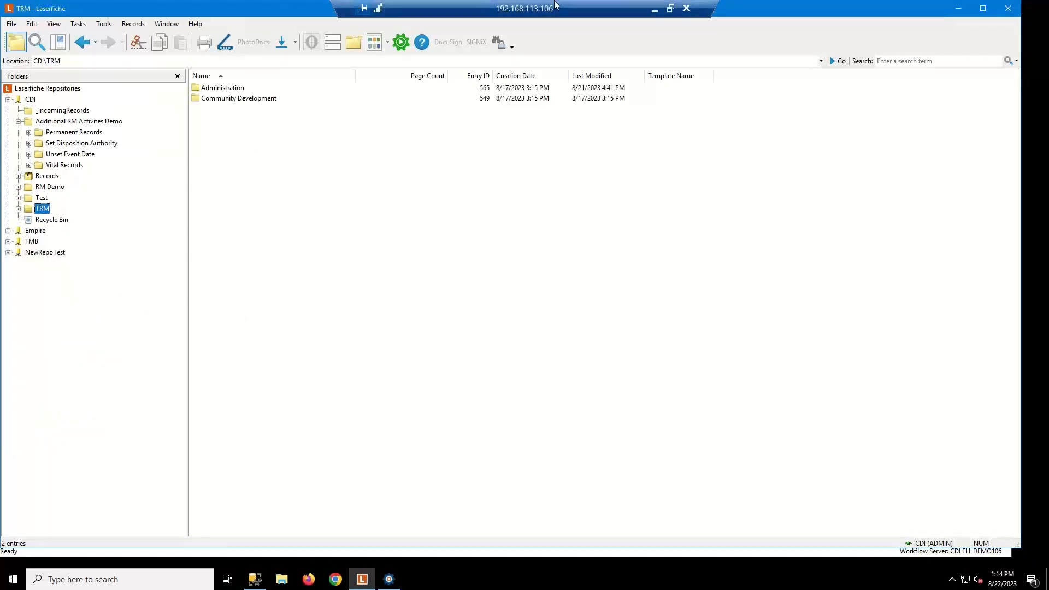
Switch to the slide presentation and reveal the Flexible Records Management item on the Records Retention Deployments slide
{"action": "left_click", "coordinate": [655, 10]}
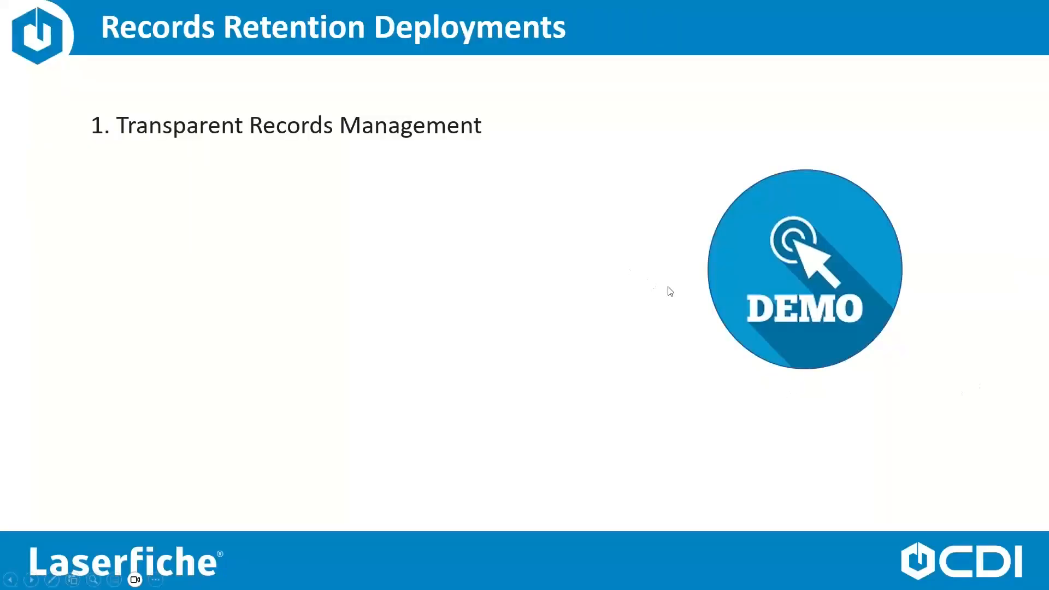
{"action": "left_click", "coordinate": [573, 298]}
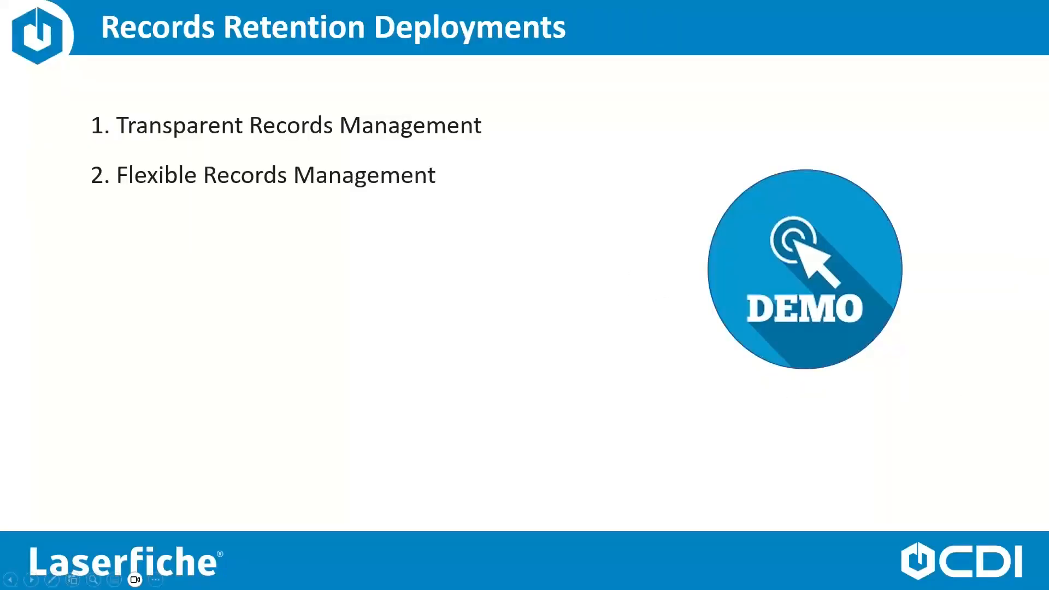
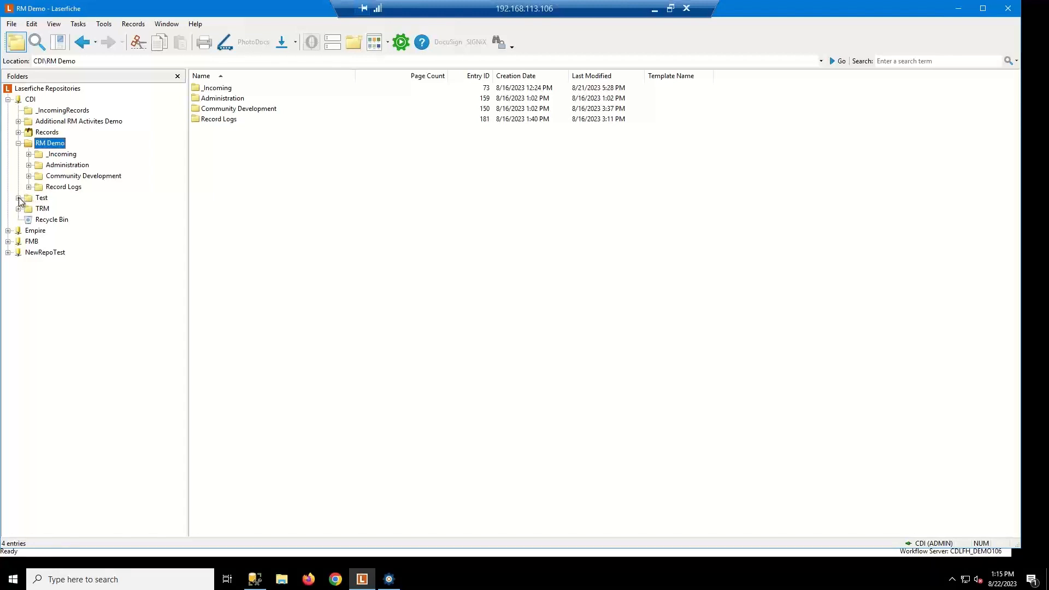
Open the Flexible Records samples folder inside Test Docs Master, under Test, and look over its sample documents
{"action": "left_click", "coordinate": [18, 198]}
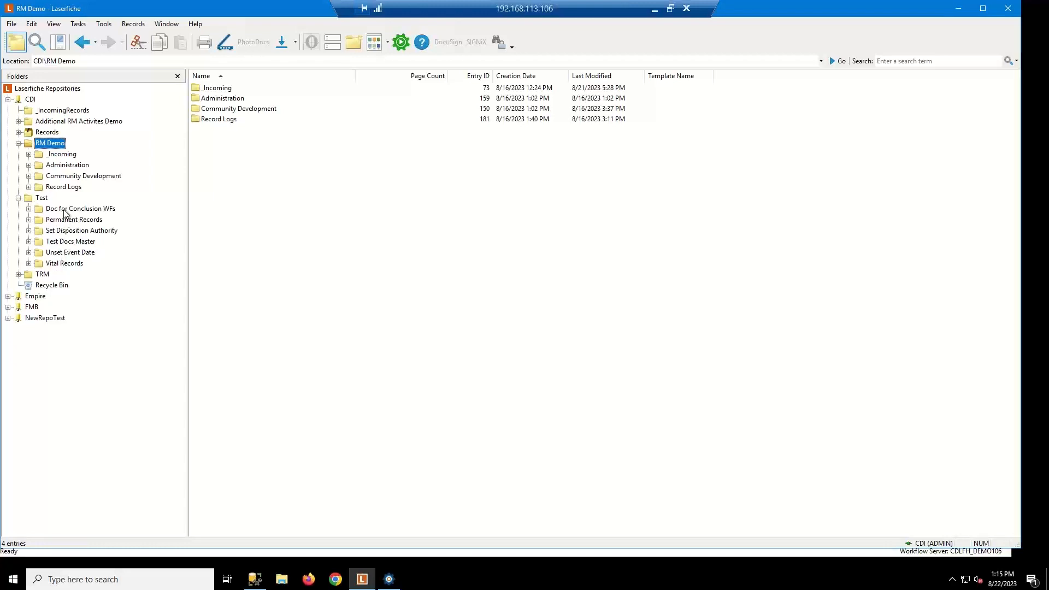
{"action": "left_click", "coordinate": [54, 243]}
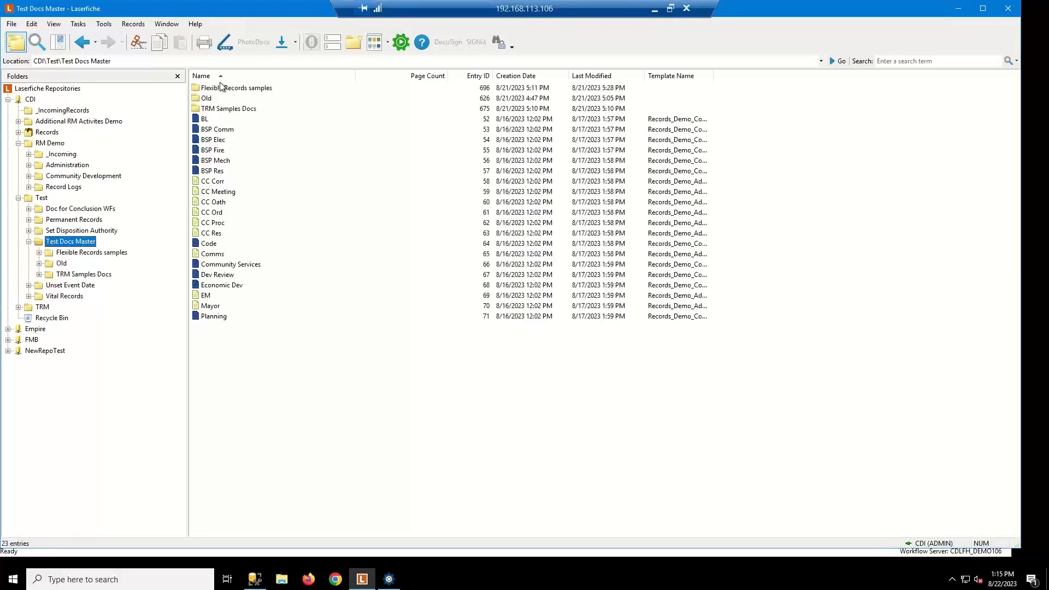
{"action": "left_click", "coordinate": [221, 82]}
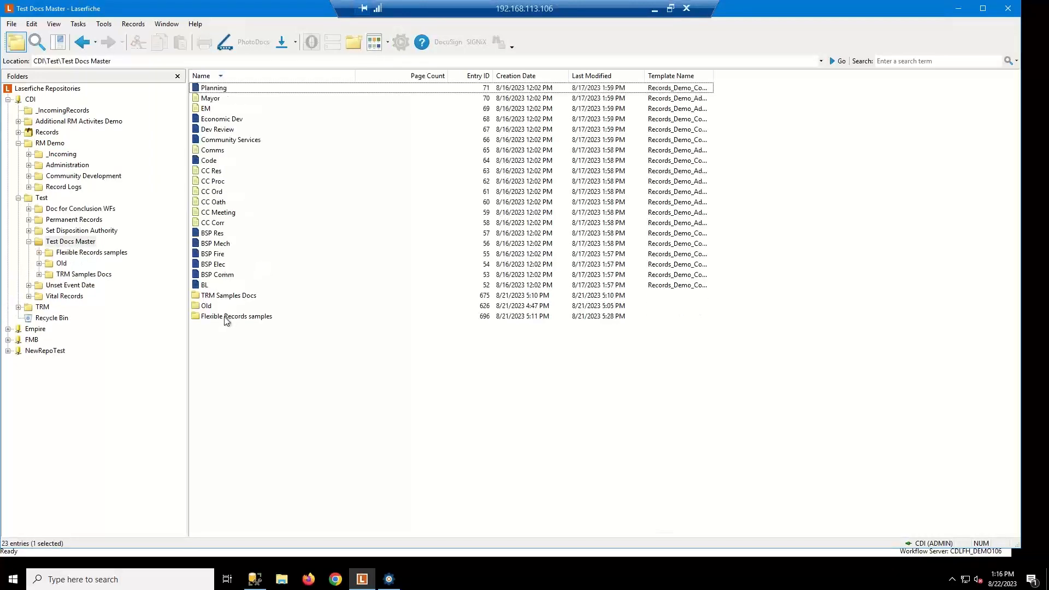
{"action": "double_click", "coordinate": [226, 318]}
{"action": "left_click", "coordinate": [223, 87]}
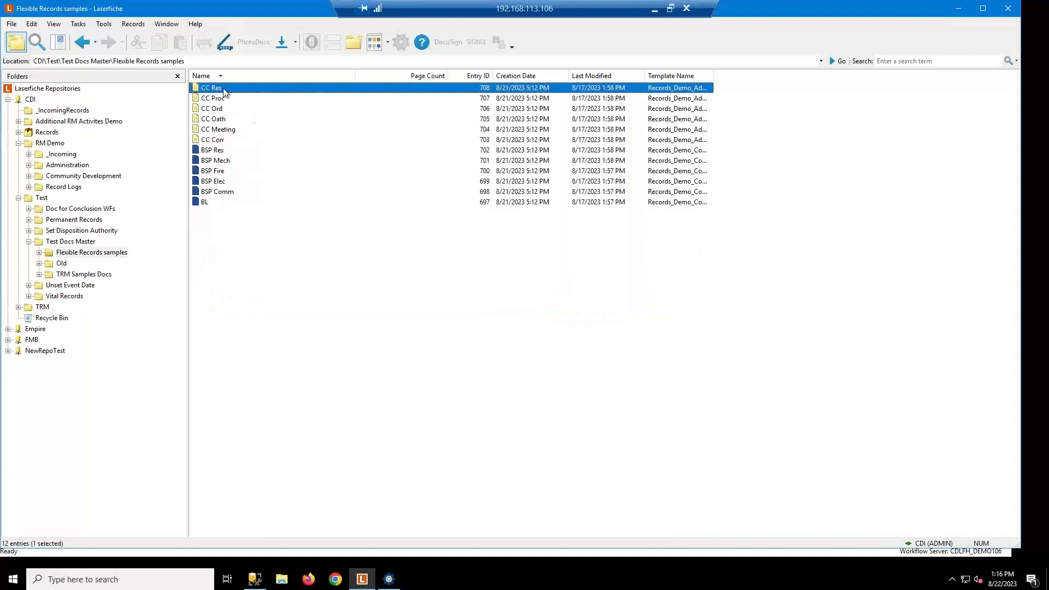
{"action": "left_click", "coordinate": [216, 203], "text": "shift"}
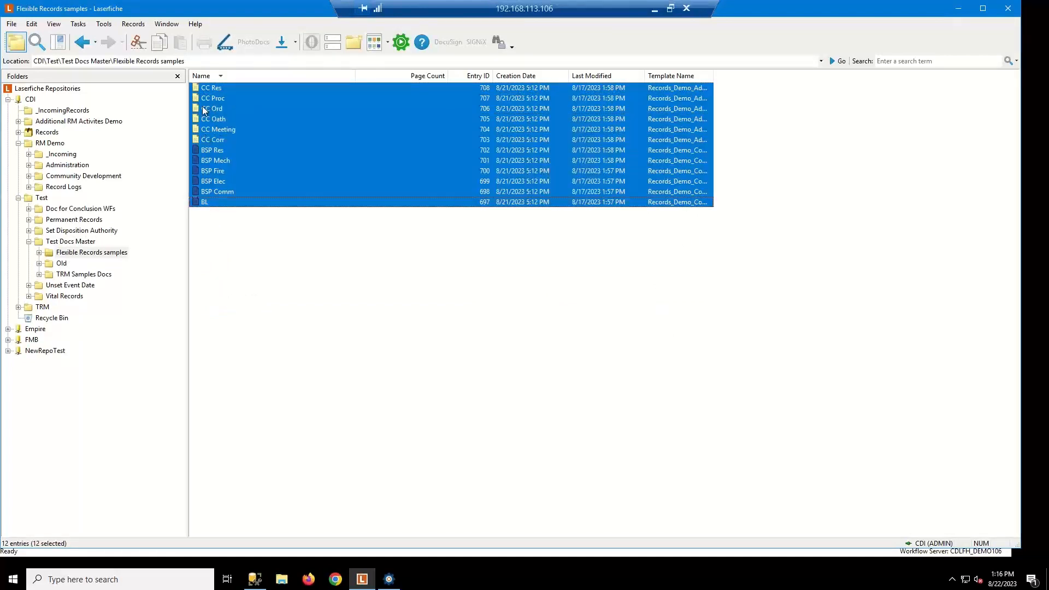
{"action": "left_click", "coordinate": [295, 107]}
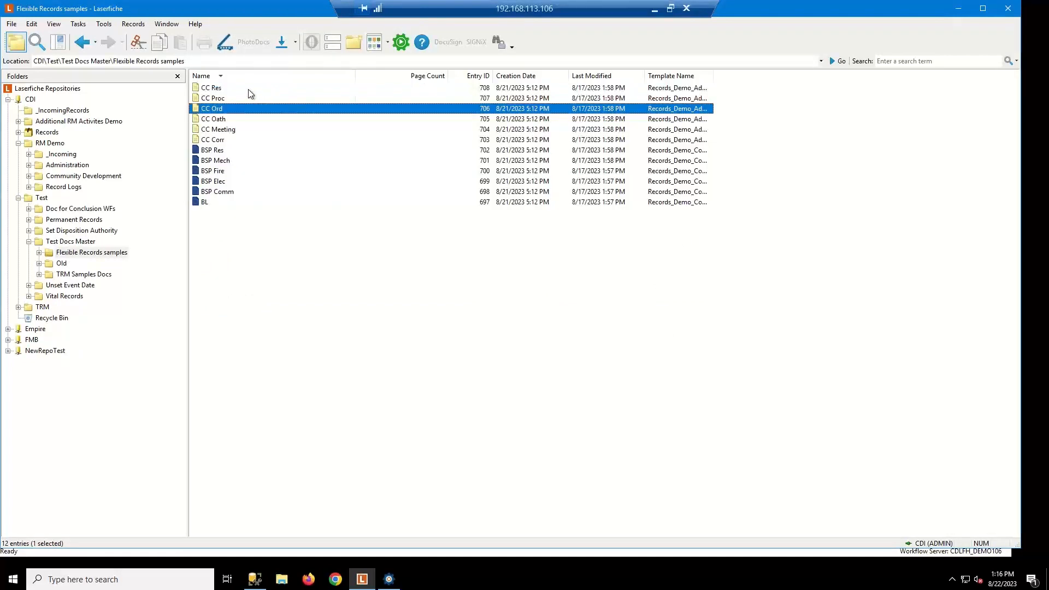
Review the metadata fields of the CC Res document, including its template, department, document type and meeting date
{"action": "left_click", "coordinate": [248, 90]}
{"action": "right_click", "coordinate": [248, 89]}
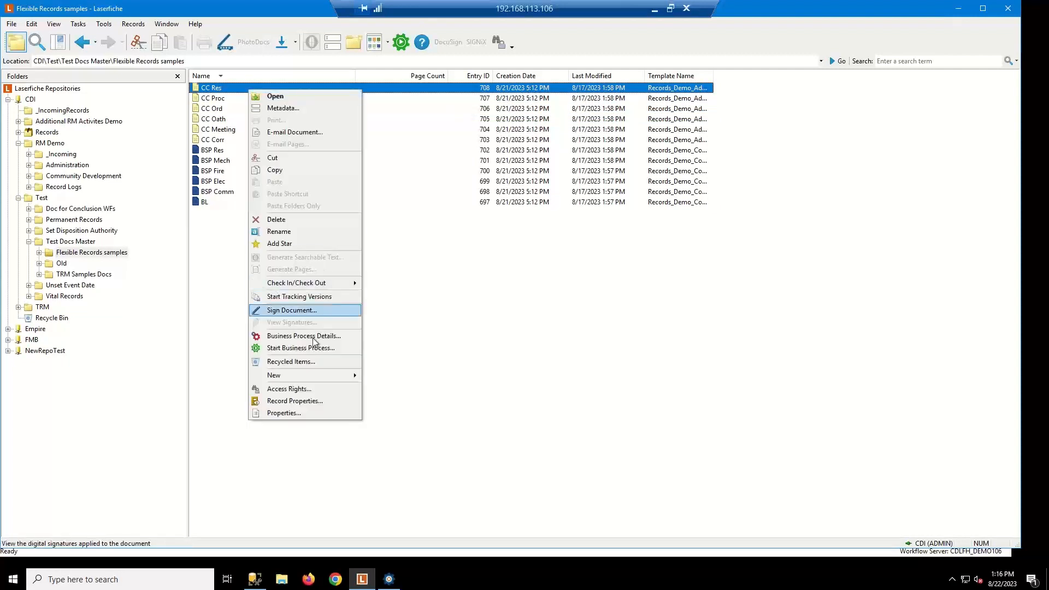
{"action": "left_click", "coordinate": [291, 109]}
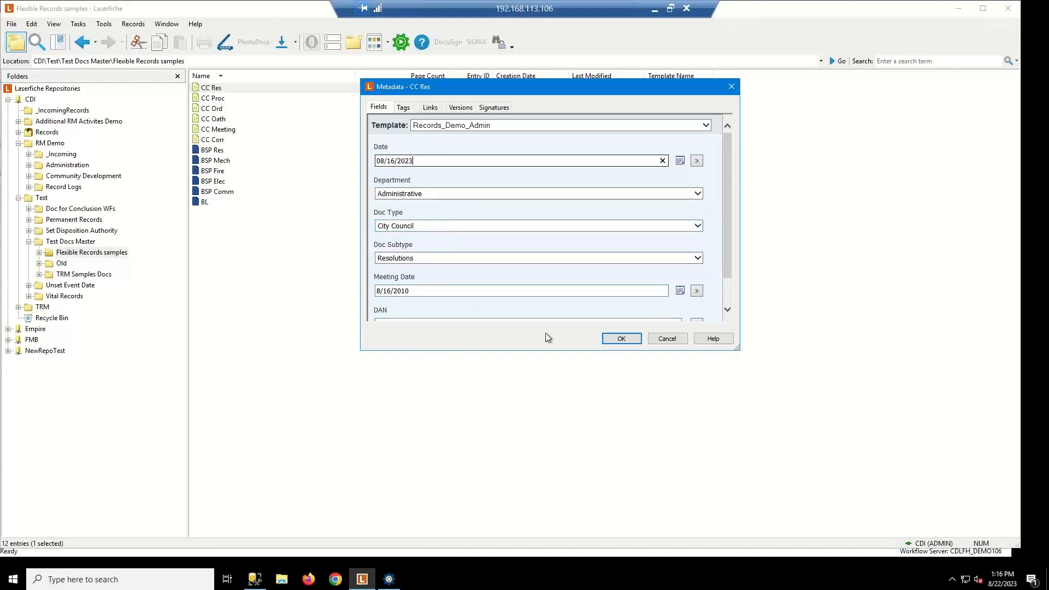
{"action": "left_click", "coordinate": [622, 340]}
Check the record properties of CC Res for a cutoff instruction and retention schedule, and close them without changes
{"action": "right_click", "coordinate": [246, 87]}
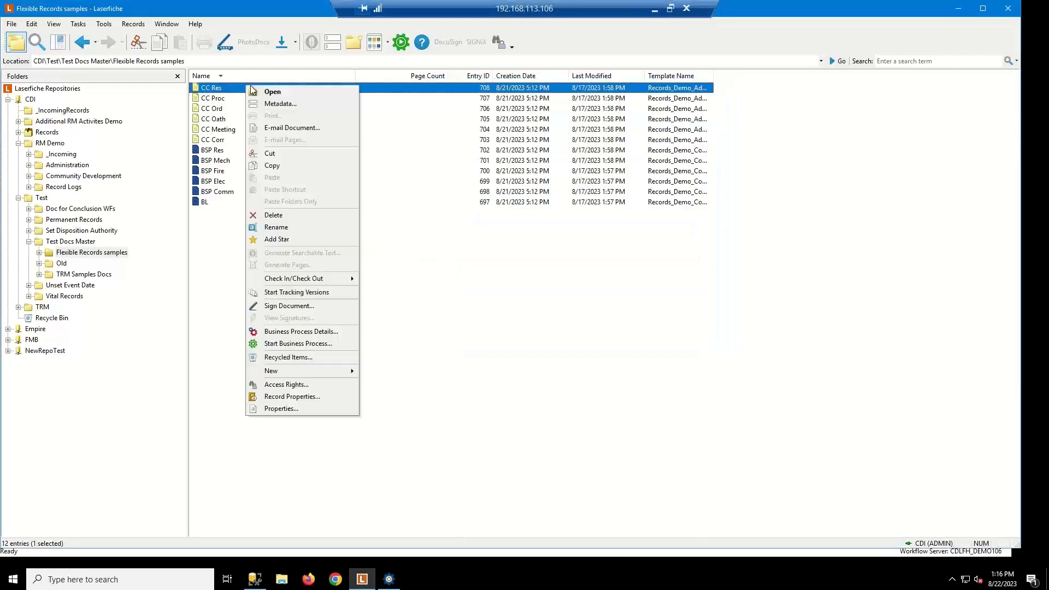
{"action": "left_click", "coordinate": [286, 397]}
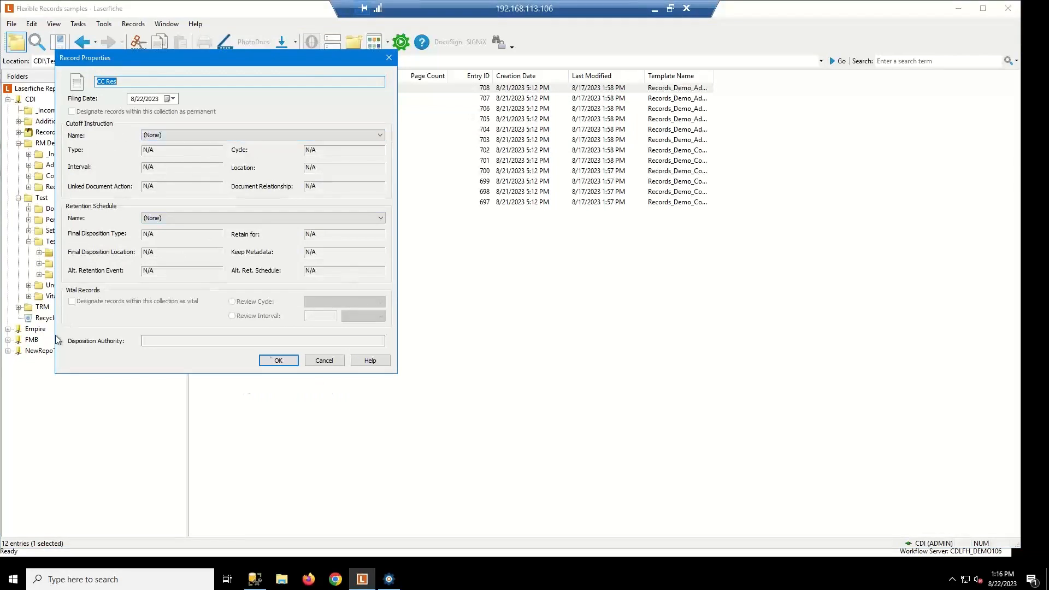
{"action": "left_click", "coordinate": [324, 360]}
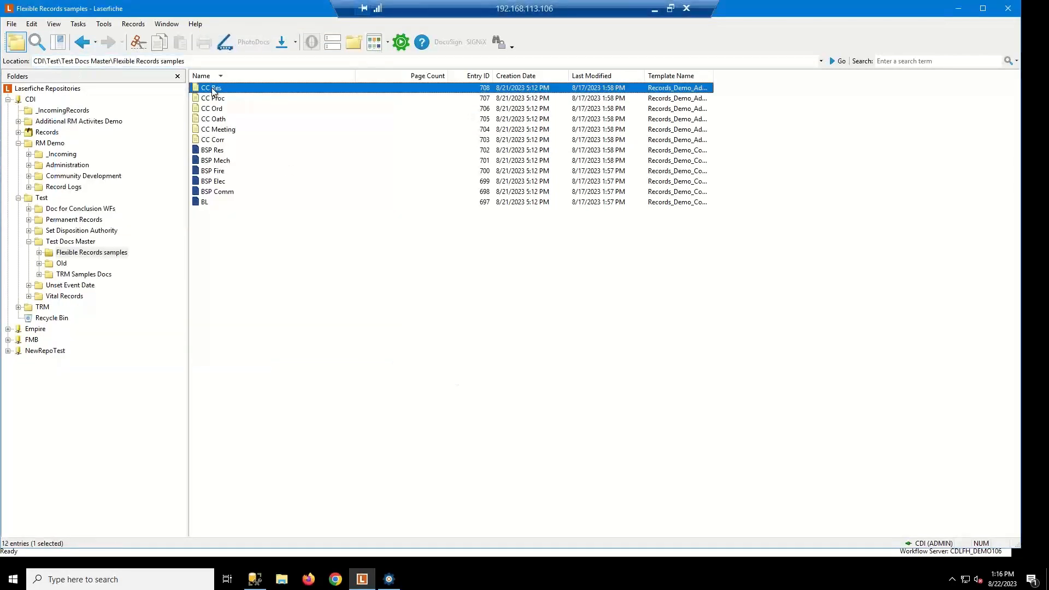
Move all 12 documents from Flexible Records samples to the _Incoming folder under RM Demo
{"action": "left_click", "coordinate": [205, 205], "text": "shift"}
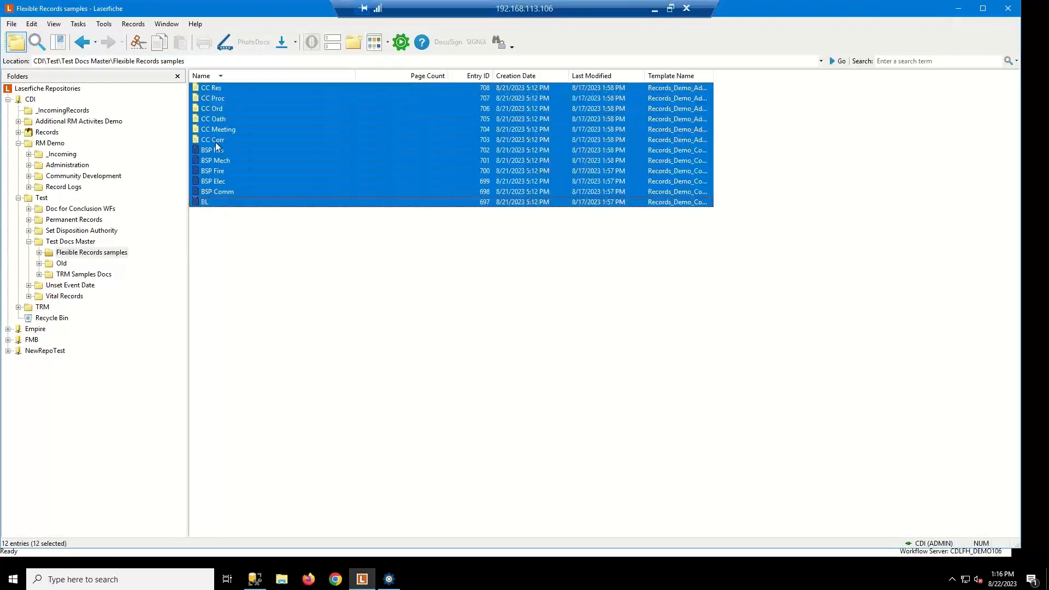
{"action": "left_click_drag", "start_coordinate": [223, 112], "coordinate": [60, 157]}
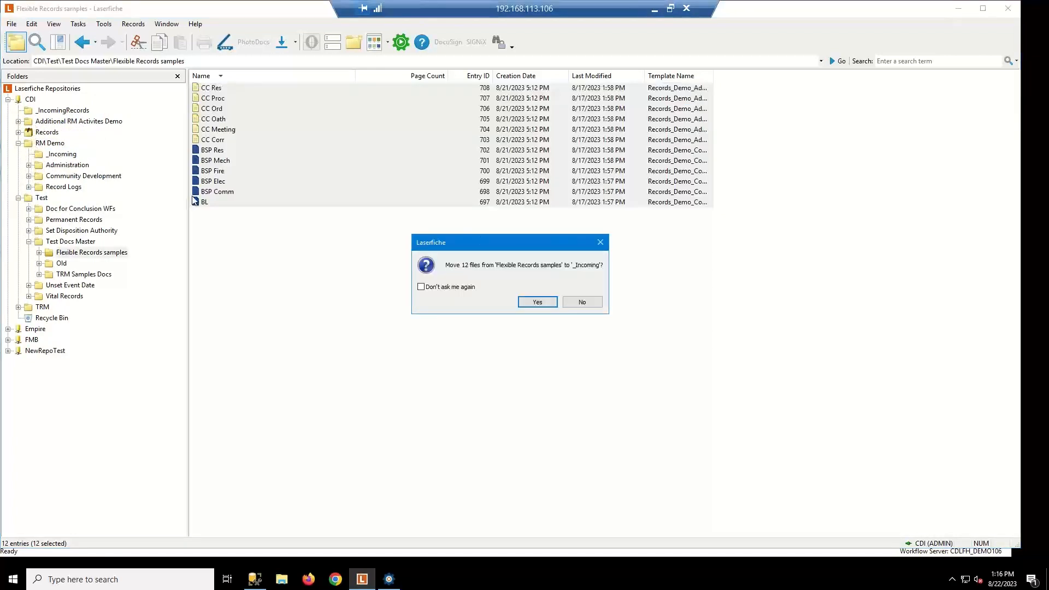
{"action": "left_click", "coordinate": [531, 302]}
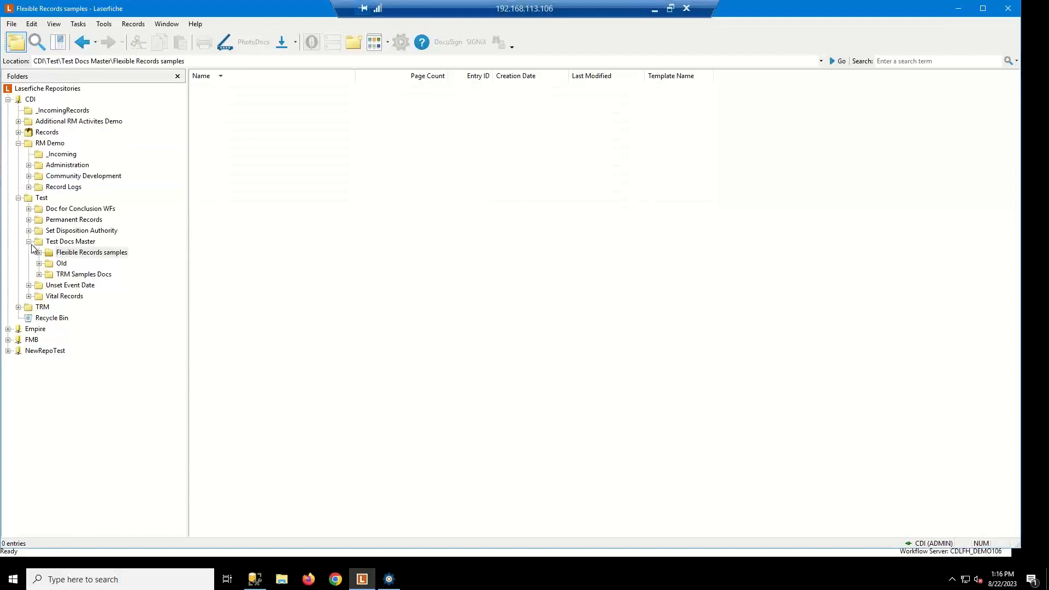
Collapse the Test Docs Master and Test branches and open RM Demo's _Incoming folder to check its contents
{"action": "left_click", "coordinate": [29, 242]}
{"action": "left_click", "coordinate": [18, 198]}
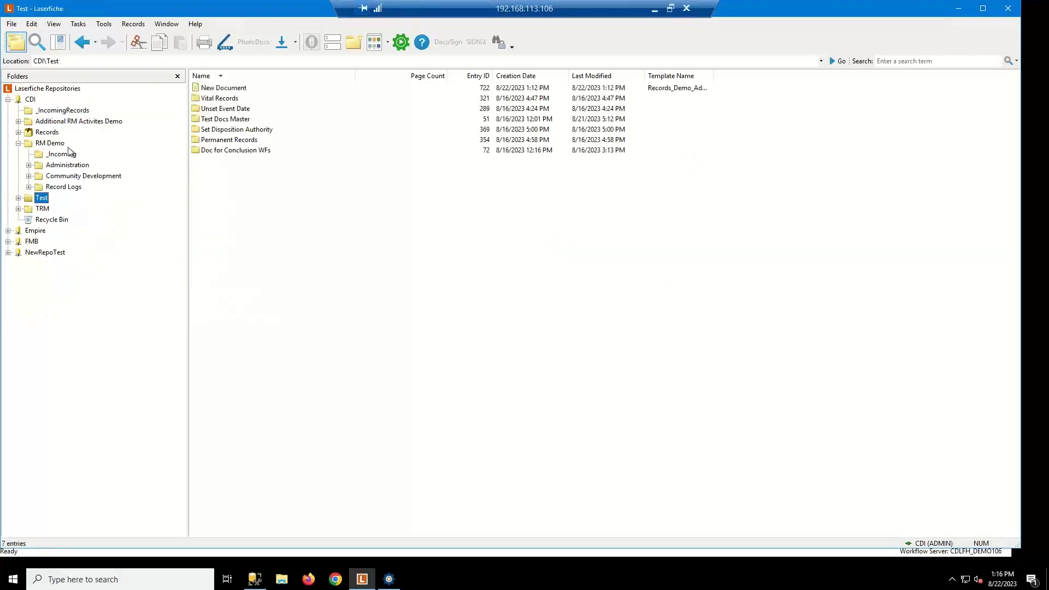
{"action": "left_click", "coordinate": [50, 155]}
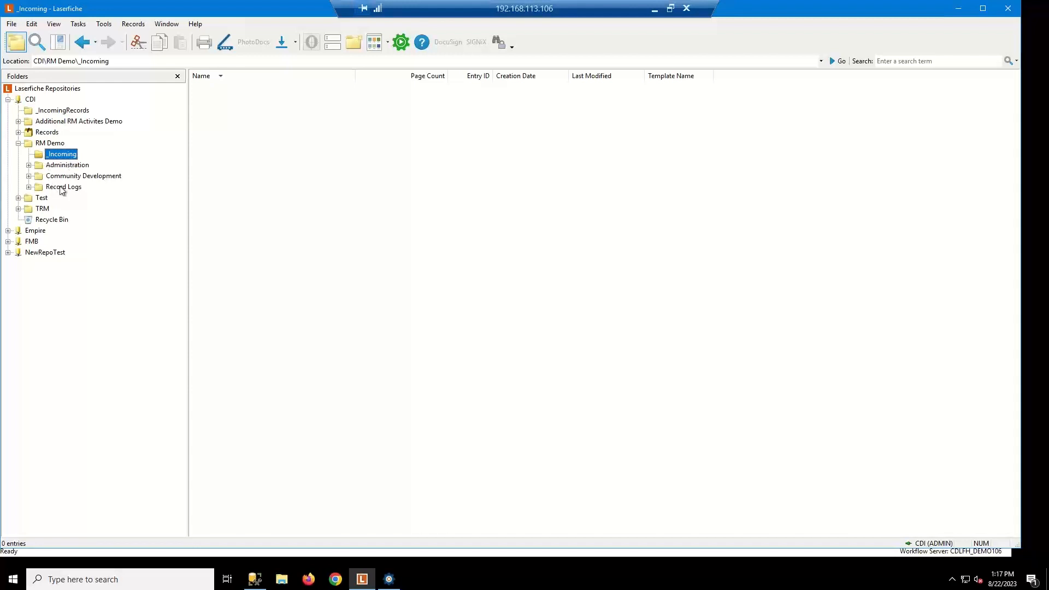
Browse the Administration and City Council folders under RM Demo, and return to the RM Demo folder
{"action": "left_click", "coordinate": [29, 165]}
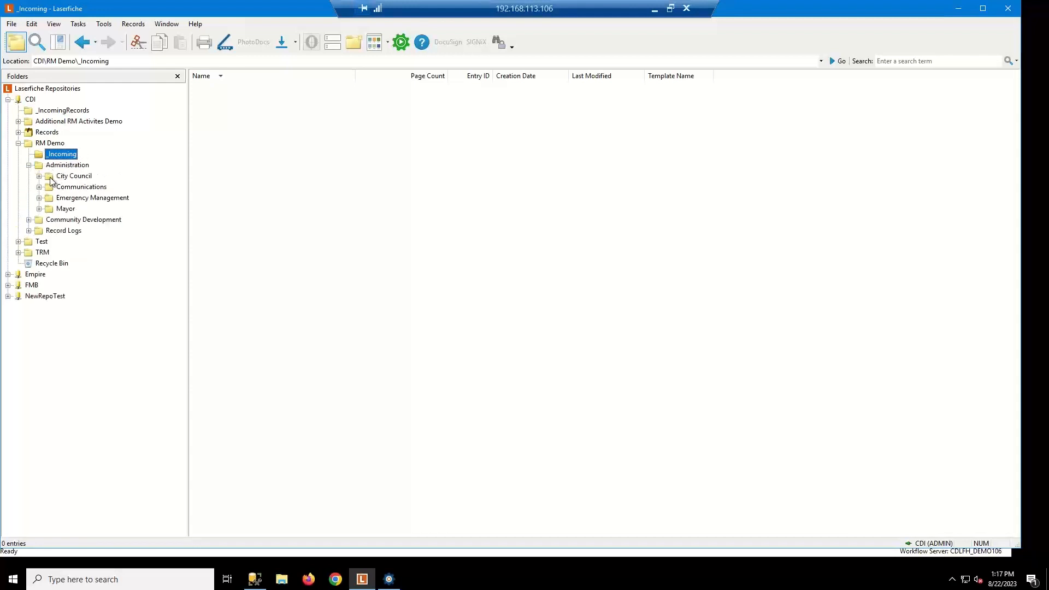
{"action": "left_click", "coordinate": [46, 177]}
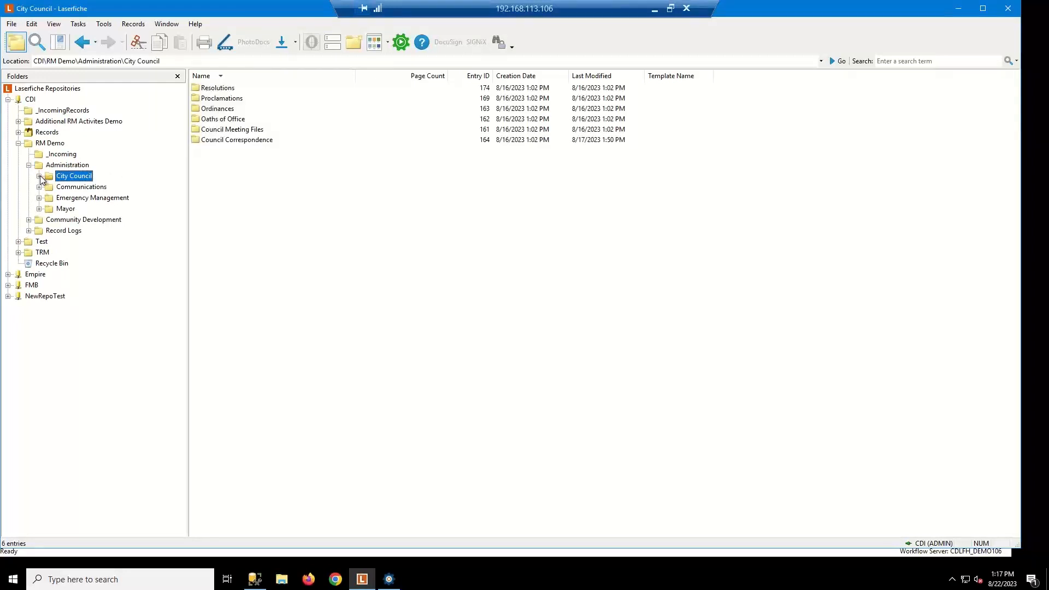
{"action": "left_click", "coordinate": [56, 164]}
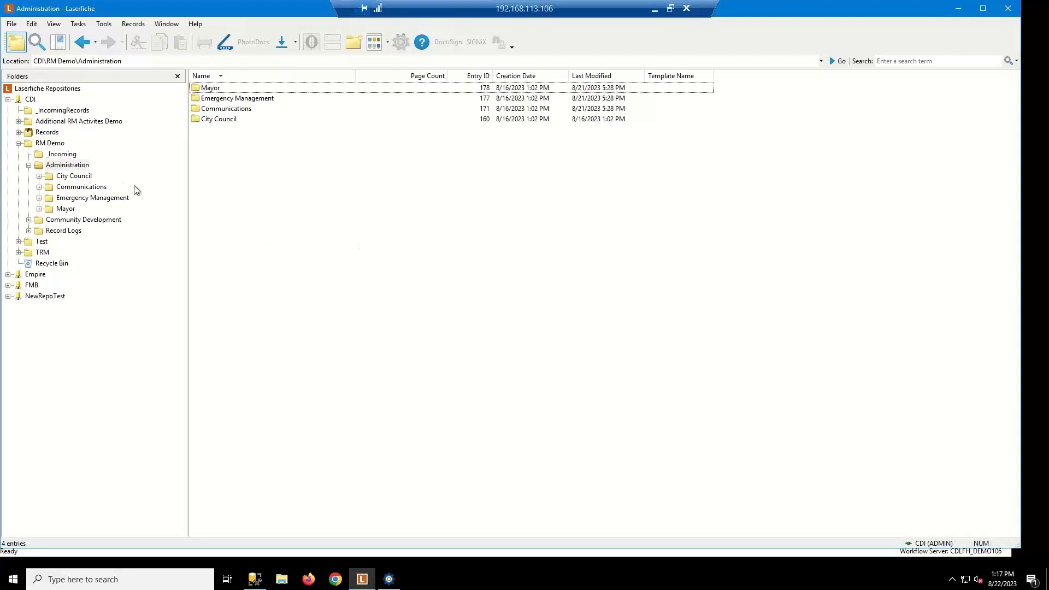
{"action": "left_click", "coordinate": [57, 146]}
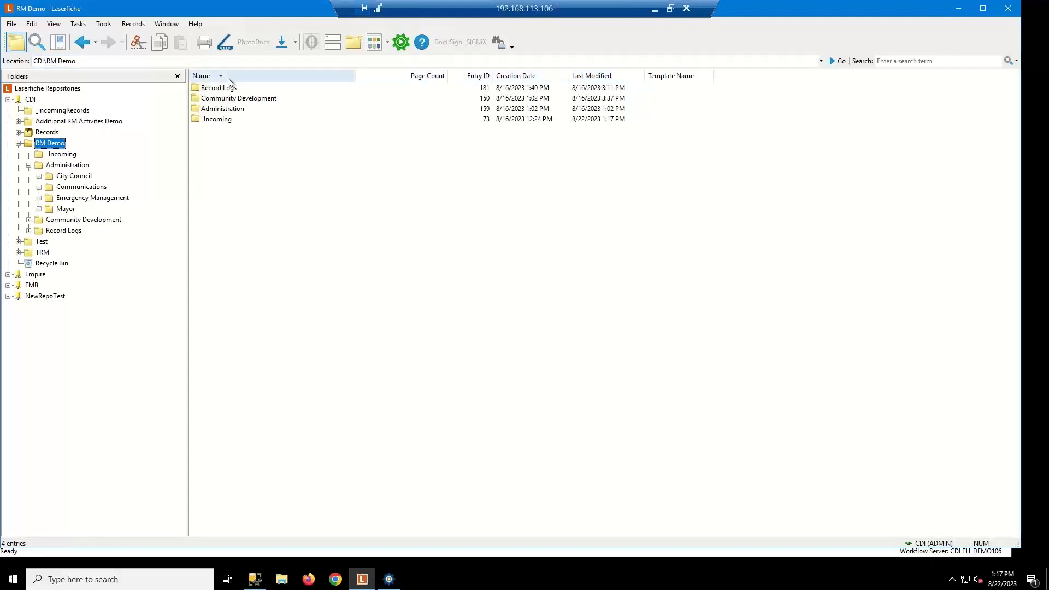
Sort the folder listing by last modified date, newest first, and expand City Council under Administration
{"action": "left_click", "coordinate": [605, 76]}
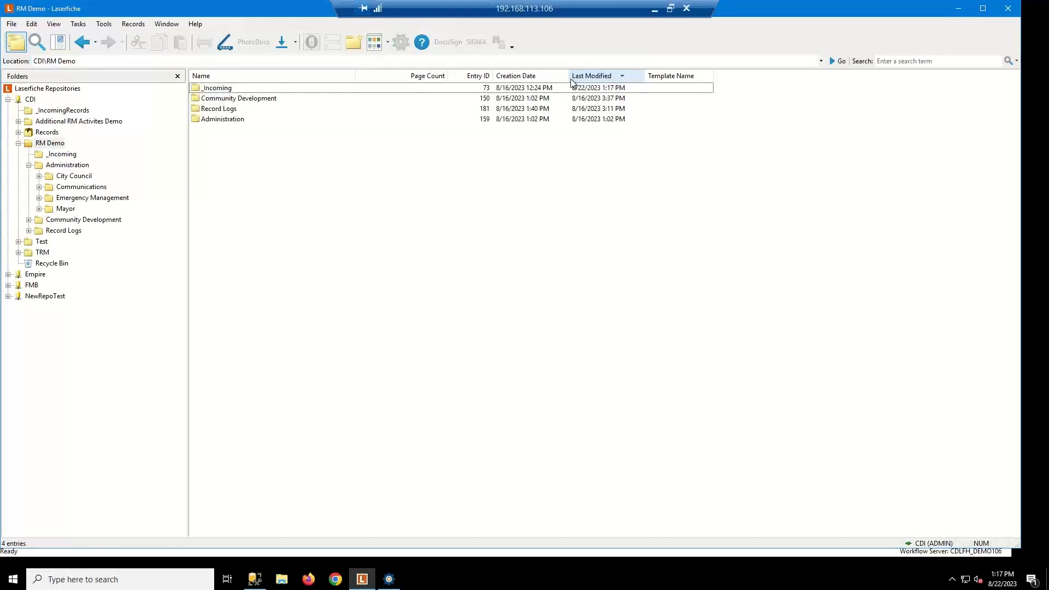
{"action": "left_click", "coordinate": [53, 167]}
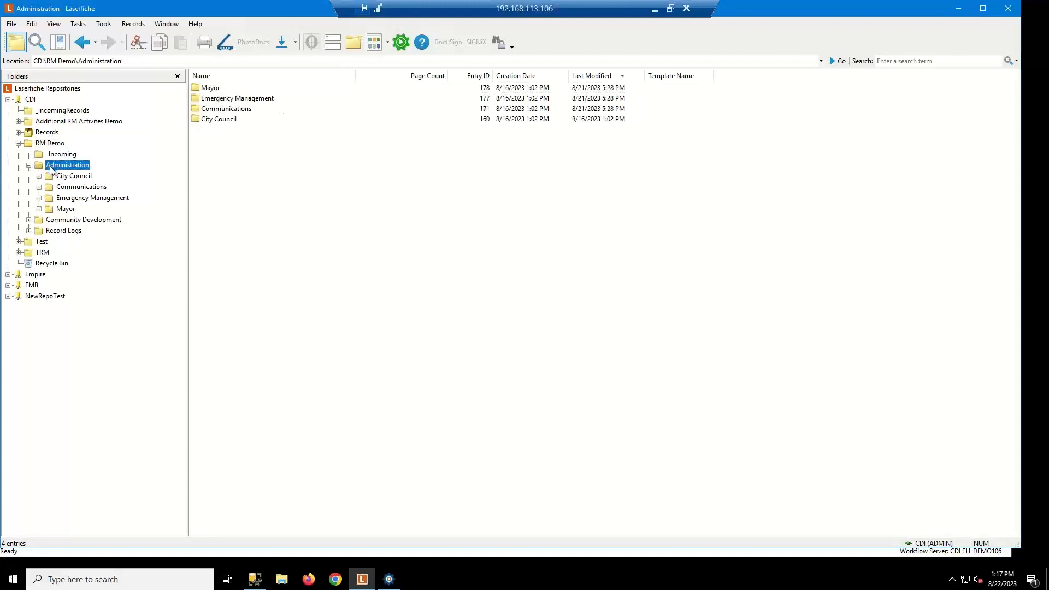
{"action": "left_click", "coordinate": [50, 178]}
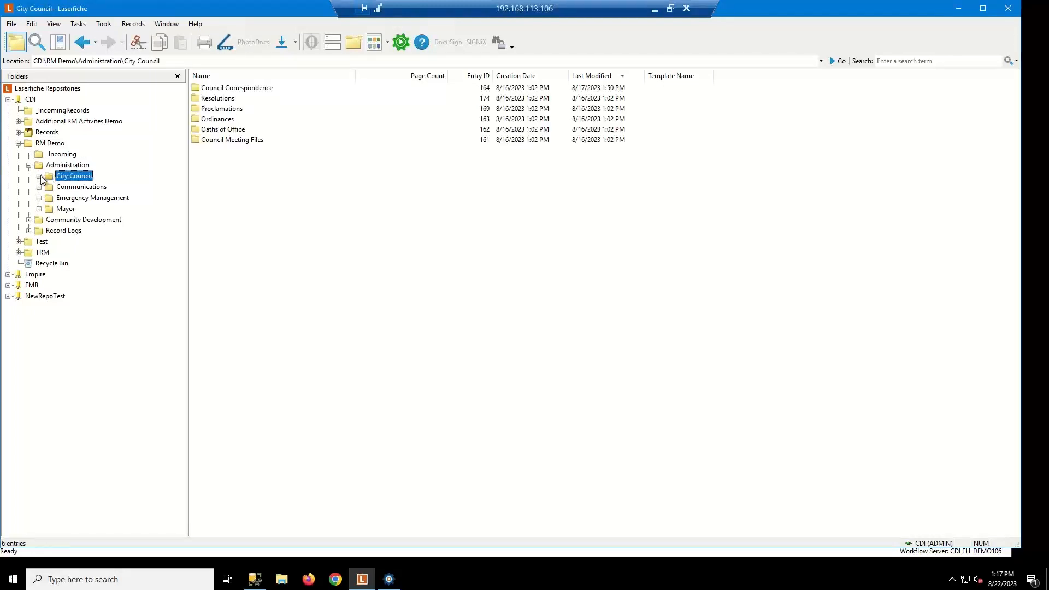
{"action": "left_click", "coordinate": [40, 176]}
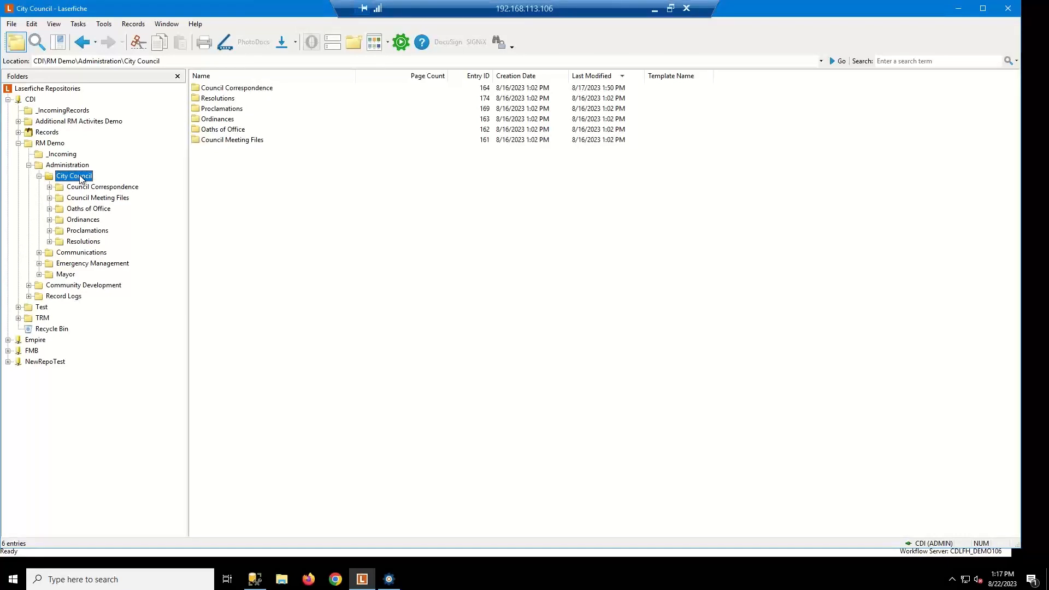
Check the Communications, Mayor and Emergency Management folders, and list City Council's subfolders by last modified date, oldest first
{"action": "left_click", "coordinate": [49, 253]}
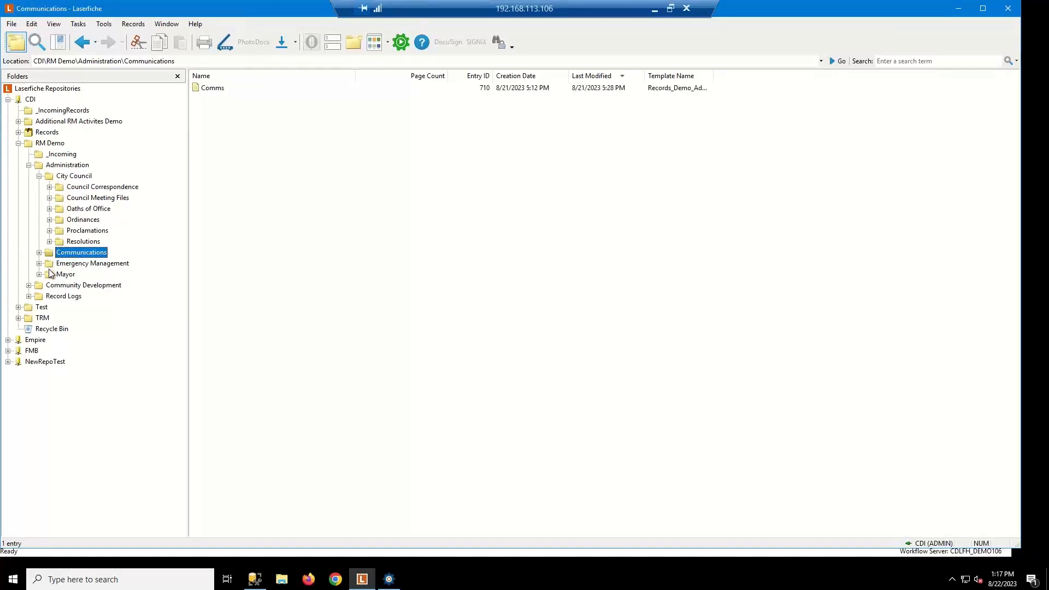
{"action": "left_click", "coordinate": [50, 274]}
{"action": "left_click", "coordinate": [49, 266]}
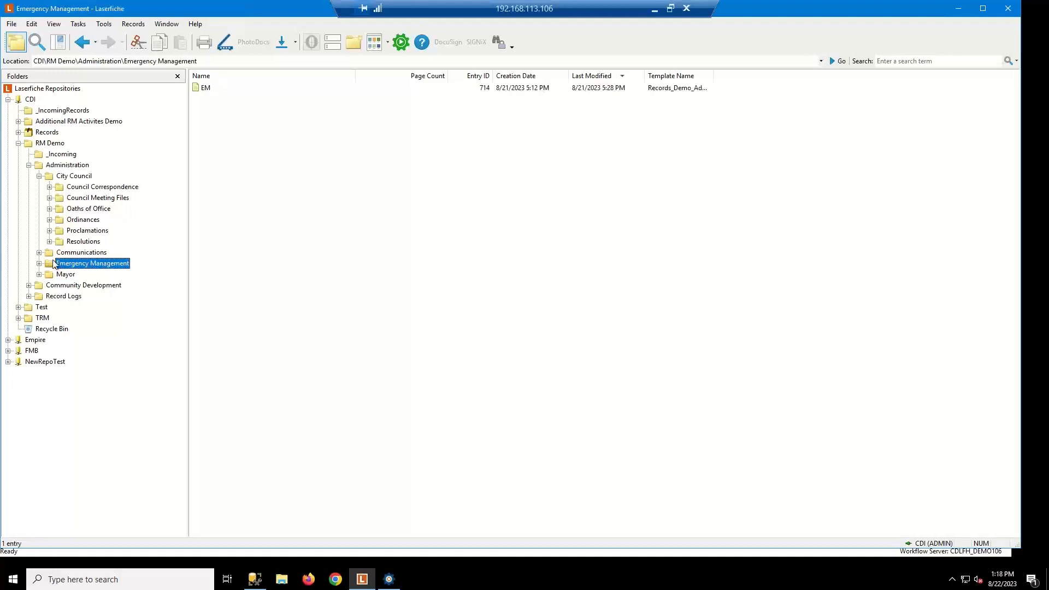
{"action": "left_click", "coordinate": [83, 177]}
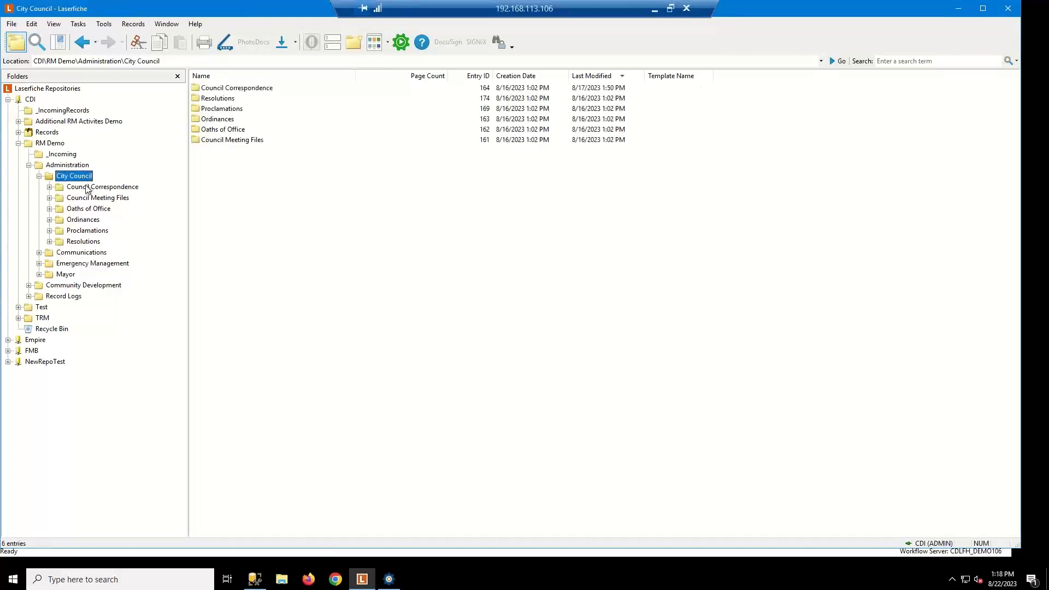
{"action": "left_click", "coordinate": [611, 76]}
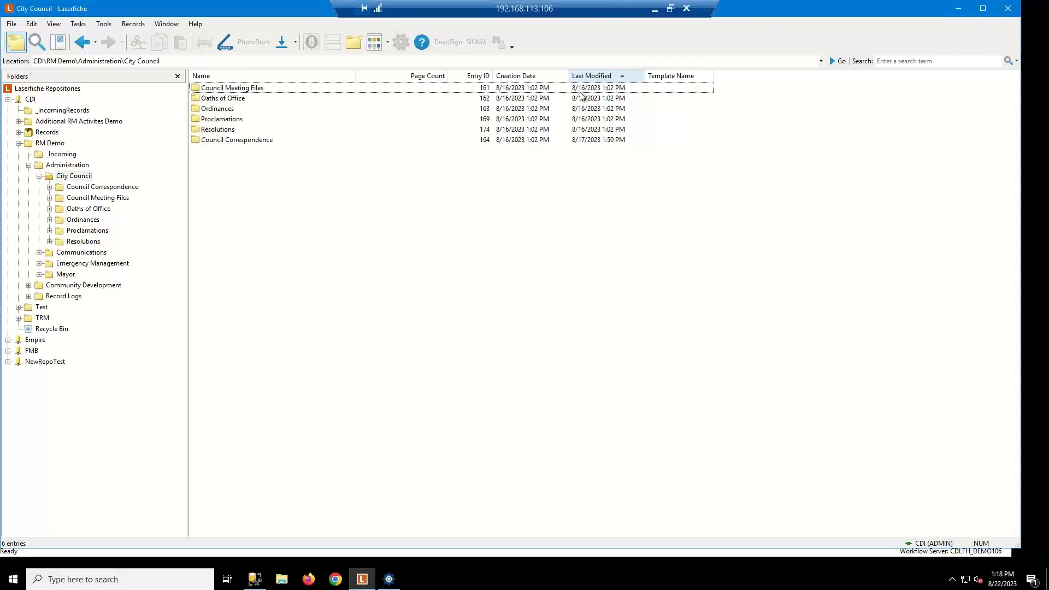
Check the 2023 folder under Council Correspondence and open the 2010 folder beside it
{"action": "left_click", "coordinate": [76, 189]}
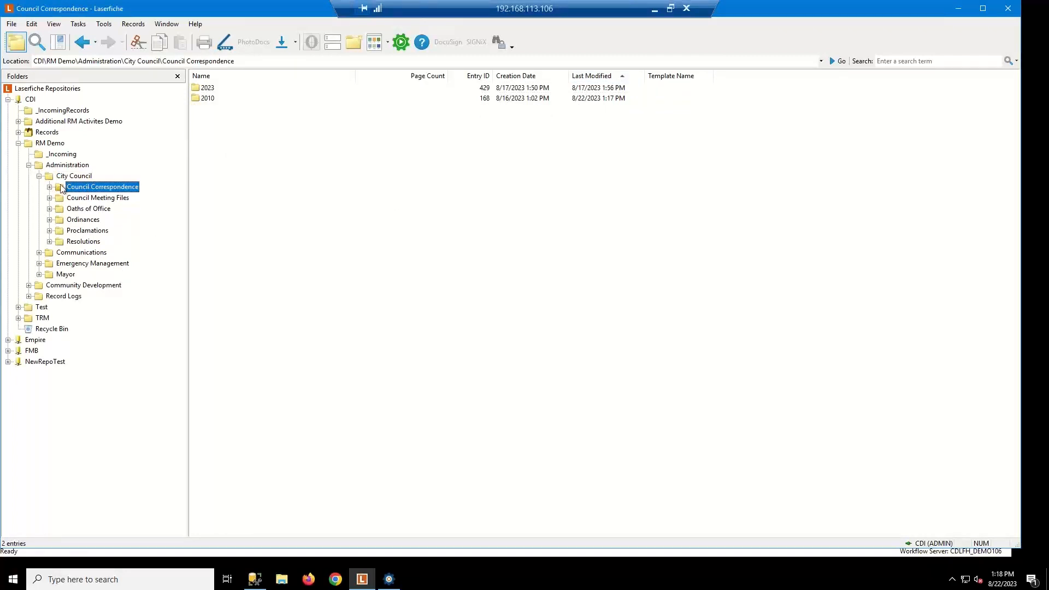
{"action": "double_click", "coordinate": [206, 88]}
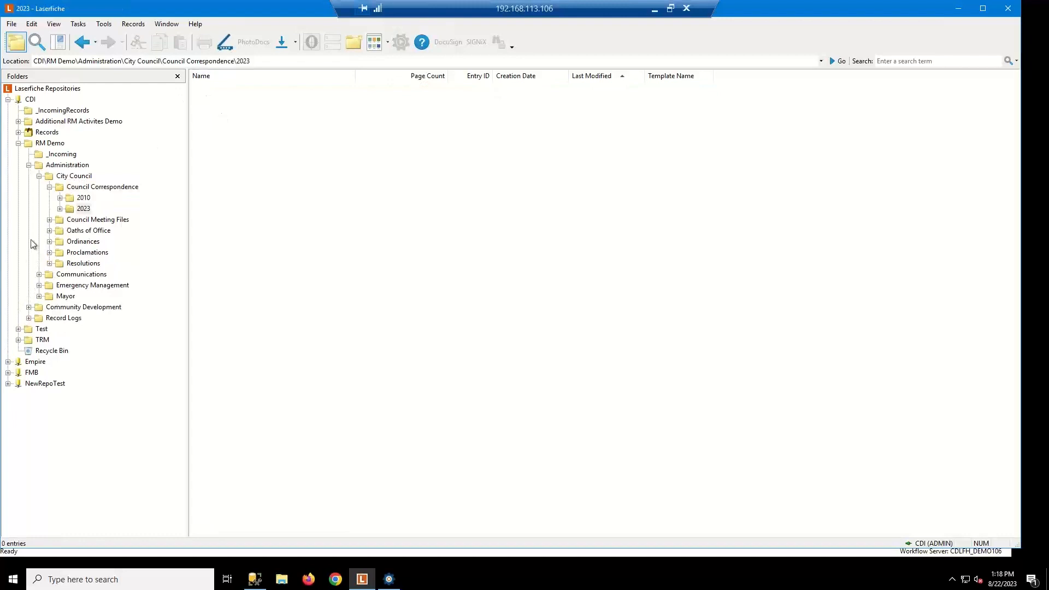
{"action": "left_click", "coordinate": [83, 199]}
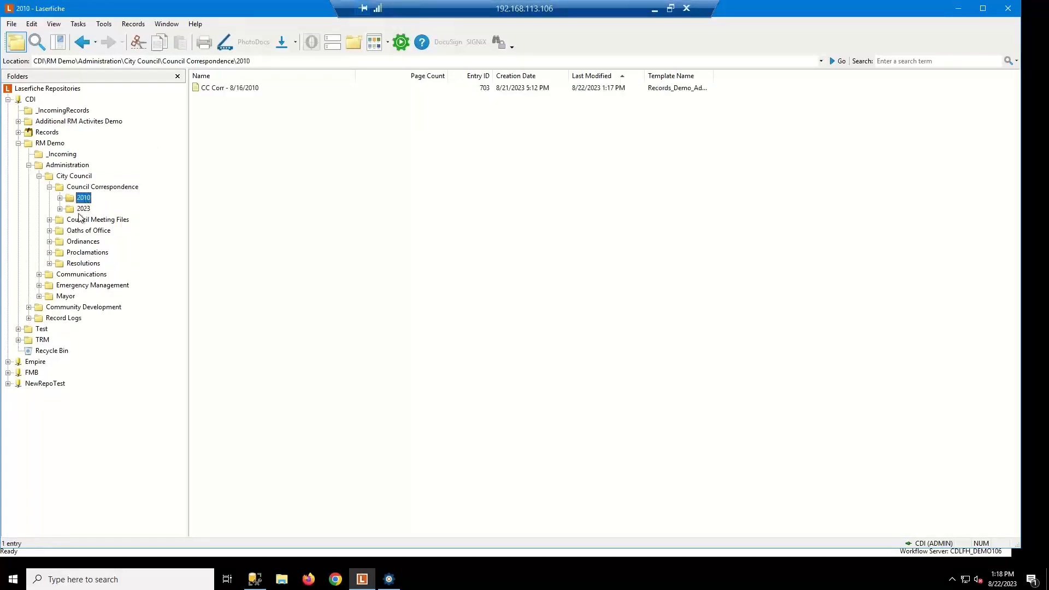
Review the record properties of the CC Corr - 8/16/2010 document, including its cutoff instruction and retention schedule, and close them unchanged
{"action": "left_click", "coordinate": [256, 89]}
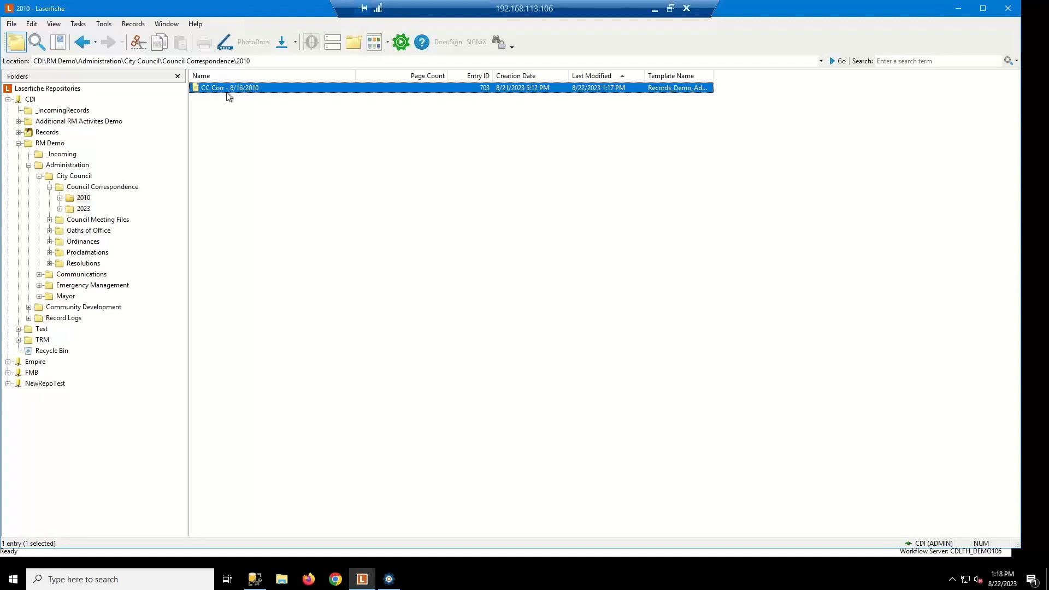
{"action": "right_click", "coordinate": [267, 91]}
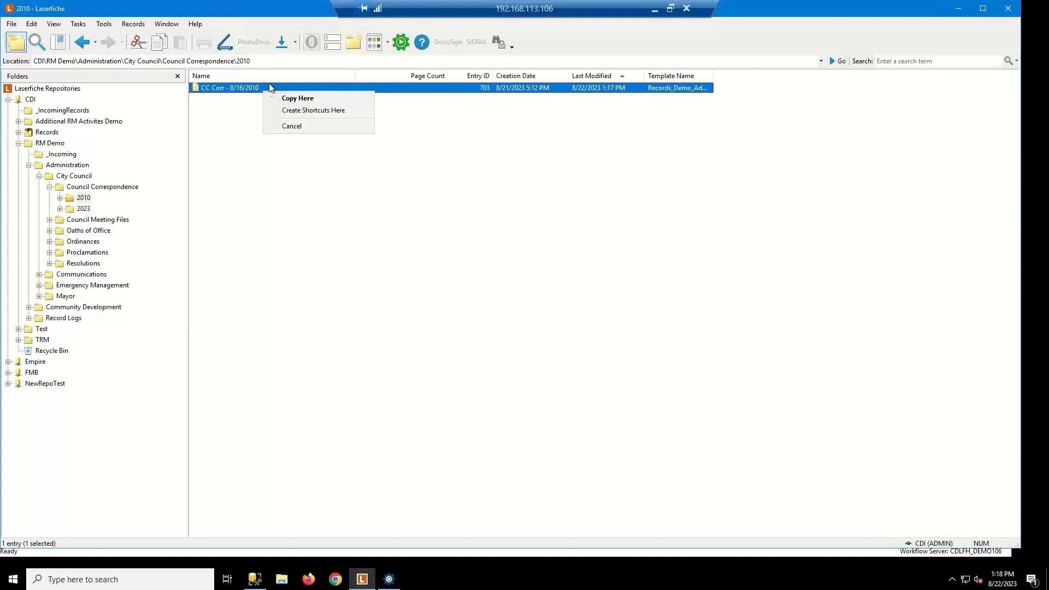
{"action": "left_click", "coordinate": [237, 139]}
{"action": "right_click", "coordinate": [257, 92]}
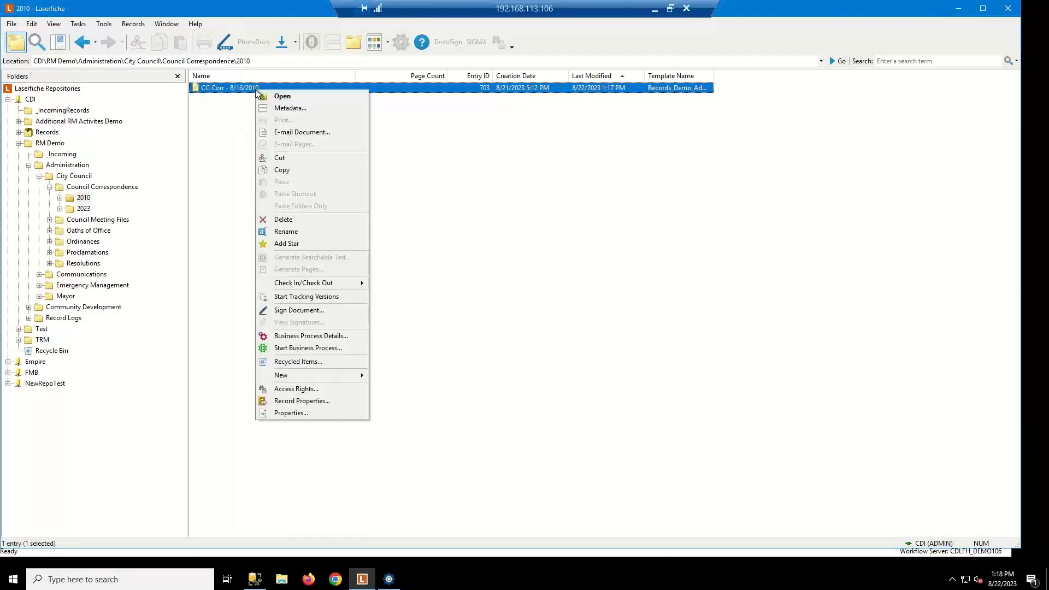
{"action": "left_click", "coordinate": [306, 401]}
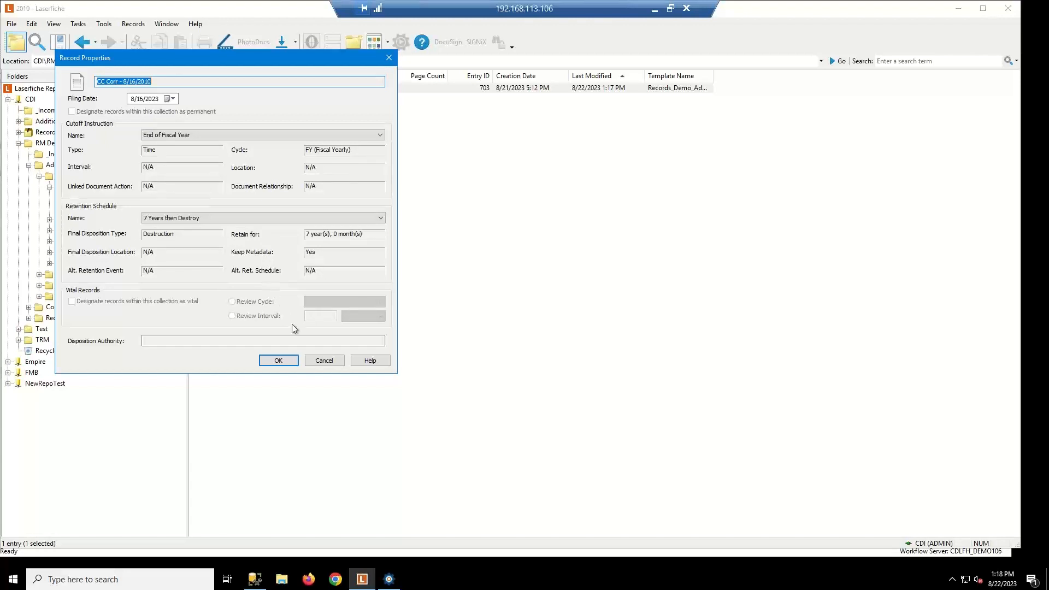
{"action": "left_click", "coordinate": [315, 362]}
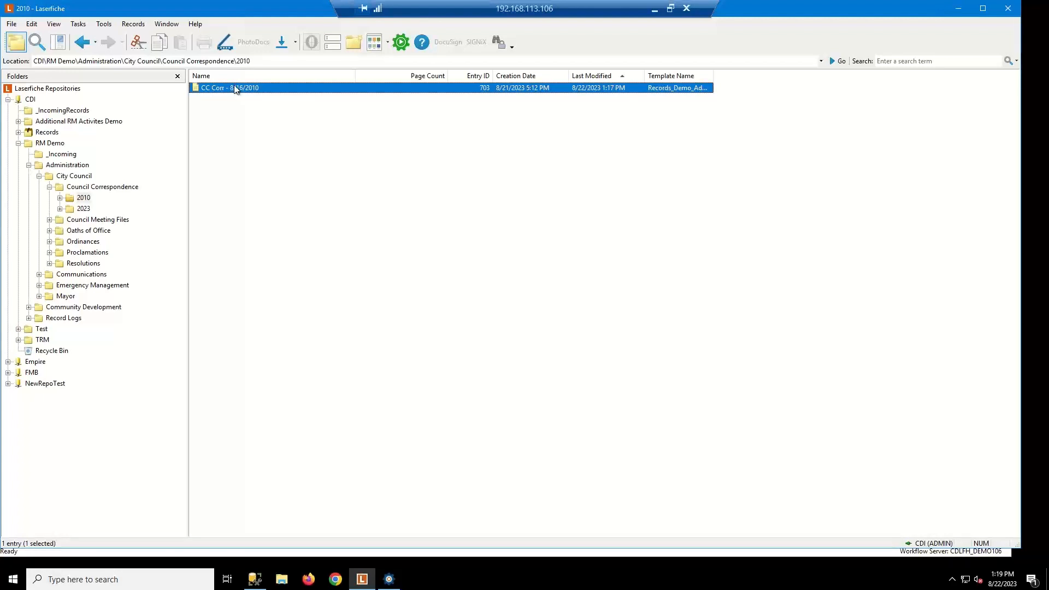
{"action": "left_click", "coordinate": [655, 9]}
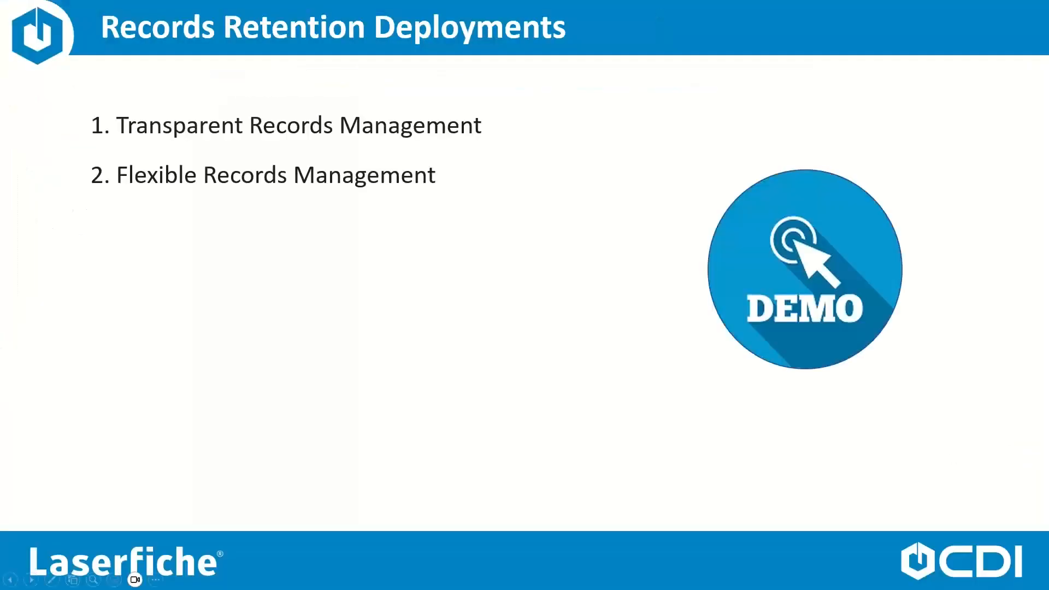
{"action": "key", "text": "Right"}
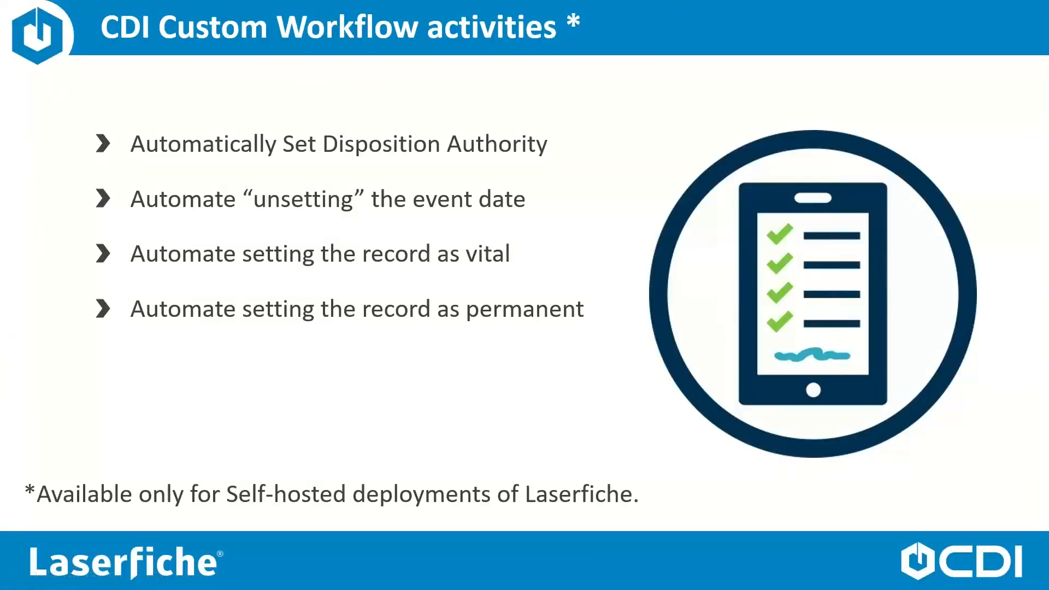
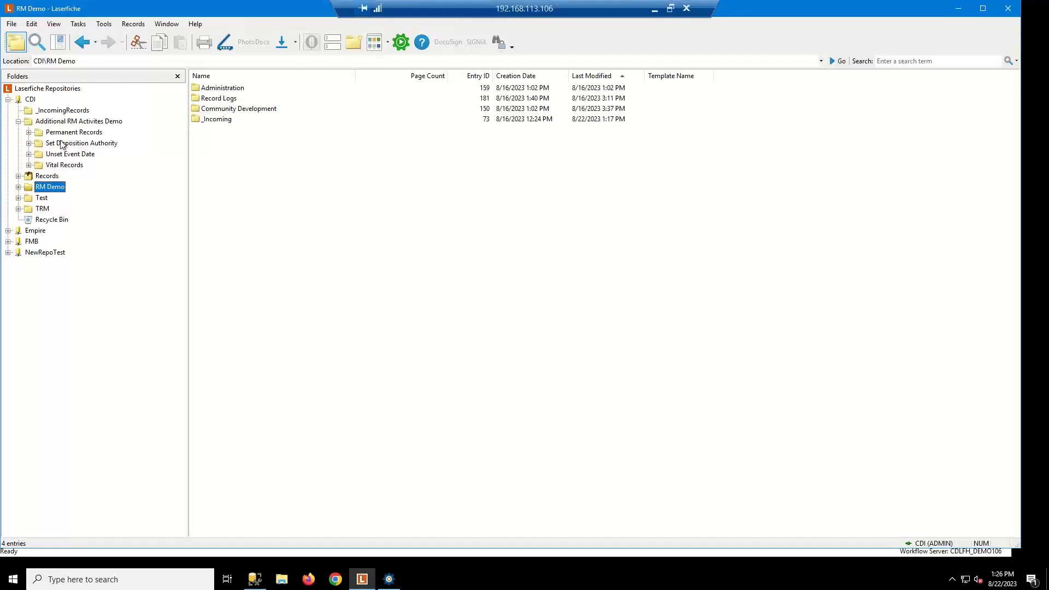
Inspect the record folder properties of Important Files 2020 in the Permanent Records folder, checking the permanent designation, and close them unchanged
{"action": "left_click", "coordinate": [62, 134]}
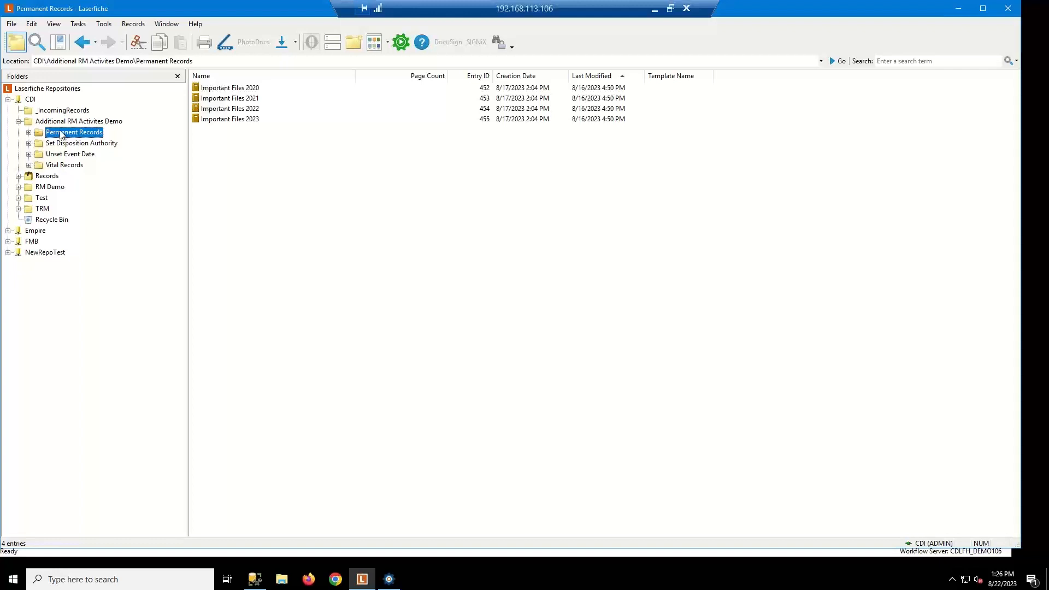
{"action": "right_click", "coordinate": [222, 88]}
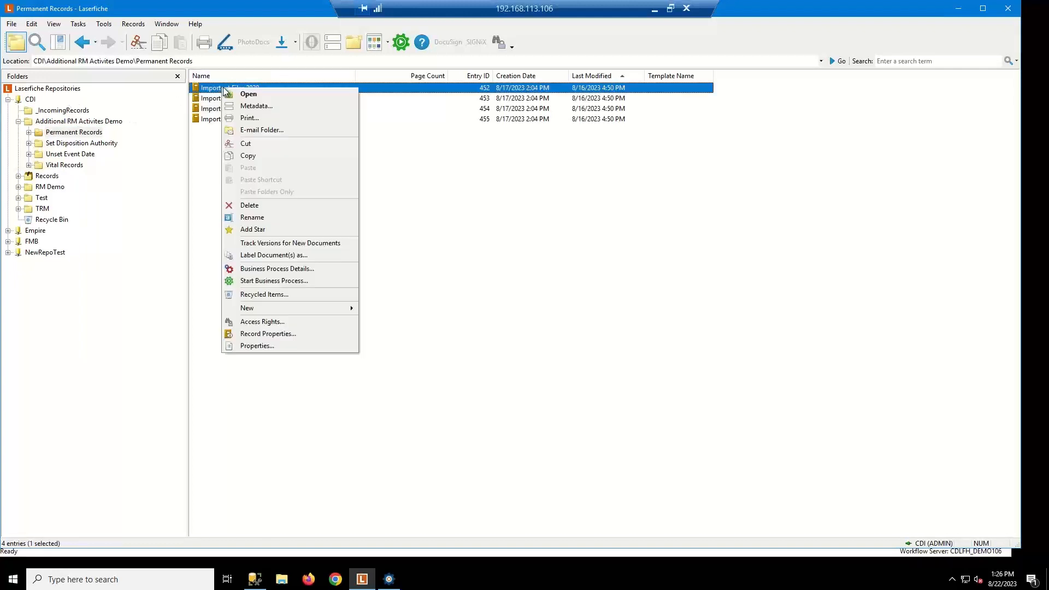
{"action": "left_click", "coordinate": [284, 333]}
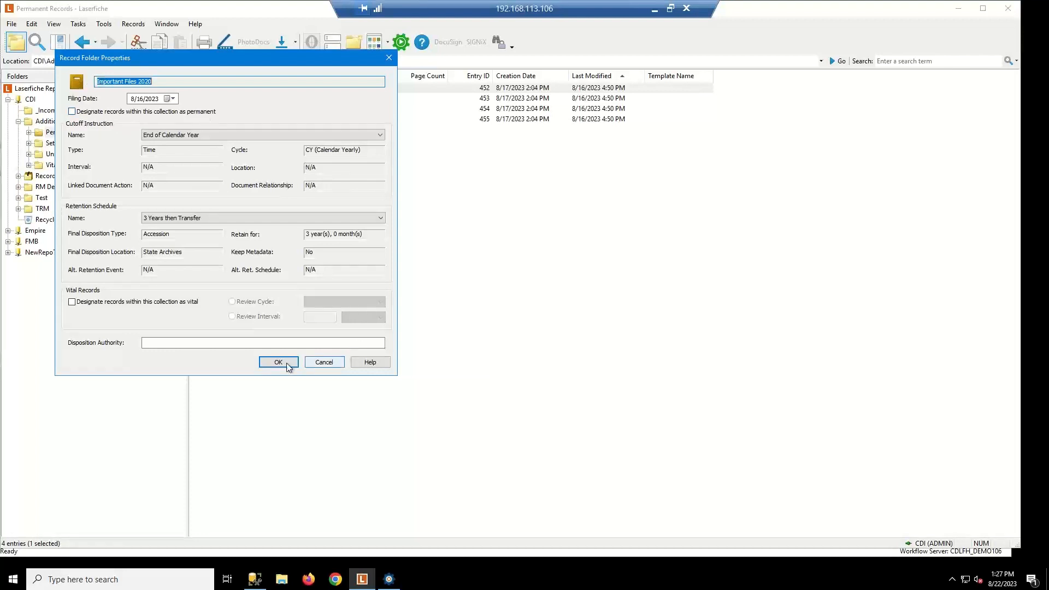
{"action": "left_click", "coordinate": [315, 364]}
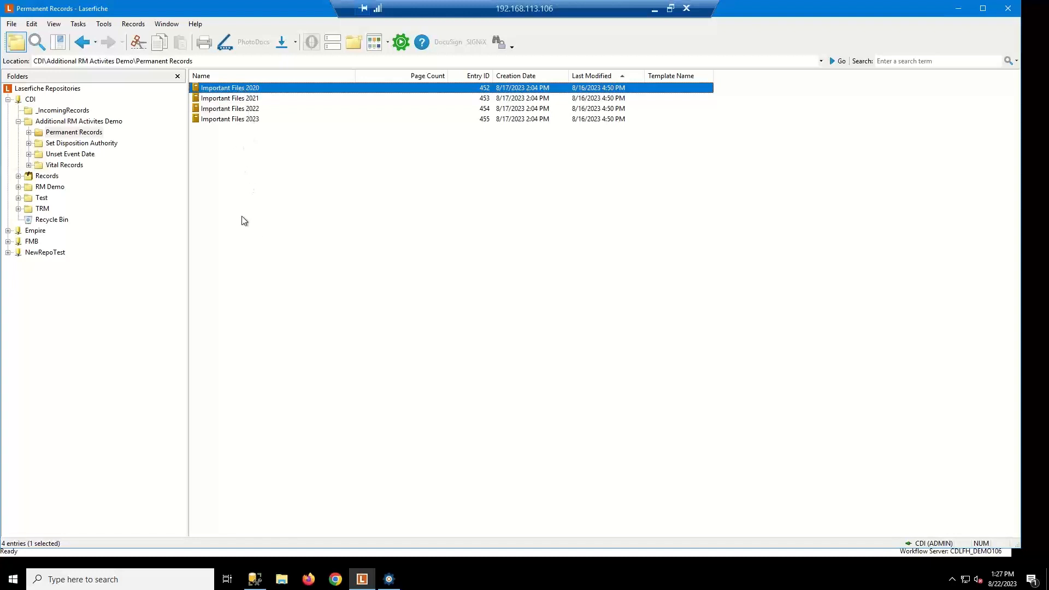
Run the Records_Demo_WFActivities_MakePermanent business process on Important Files 2020 in Permanent Records
{"action": "left_click", "coordinate": [399, 44]}
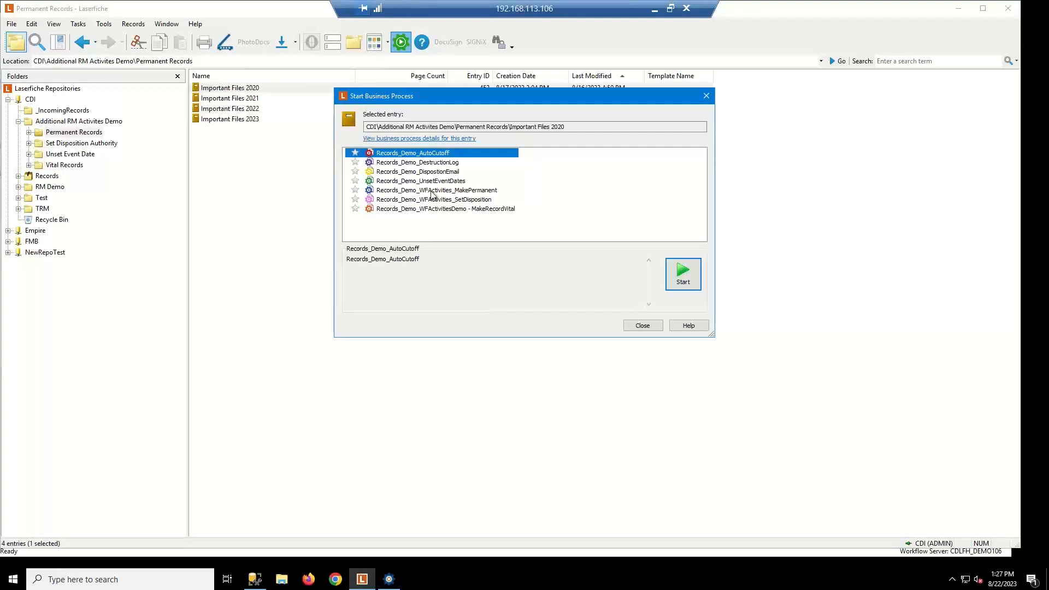
{"action": "left_click", "coordinate": [369, 191]}
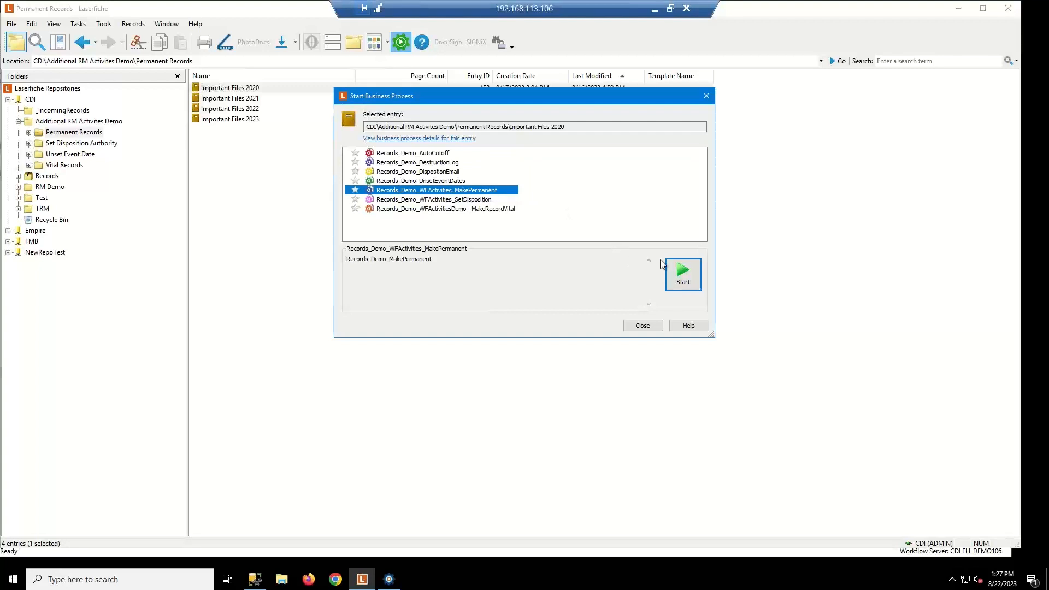
{"action": "left_click", "coordinate": [683, 278]}
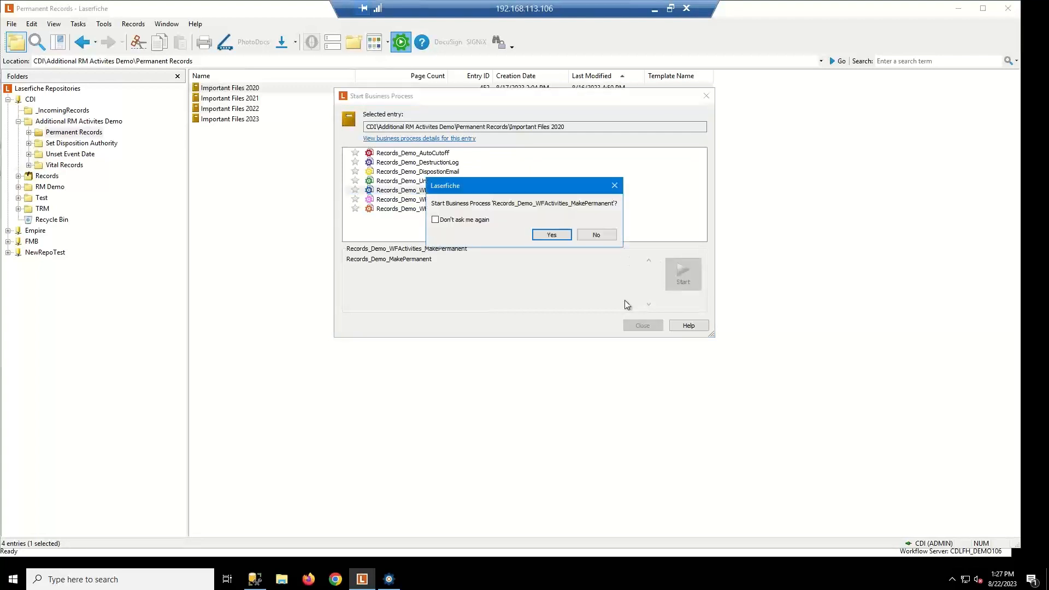
{"action": "left_click", "coordinate": [552, 235]}
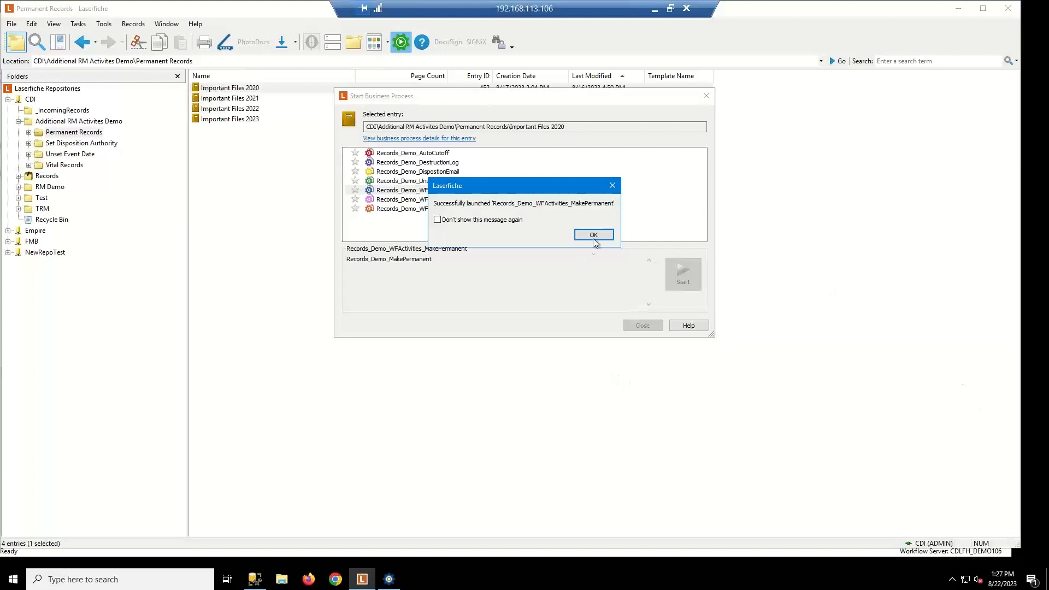
{"action": "left_click", "coordinate": [595, 237]}
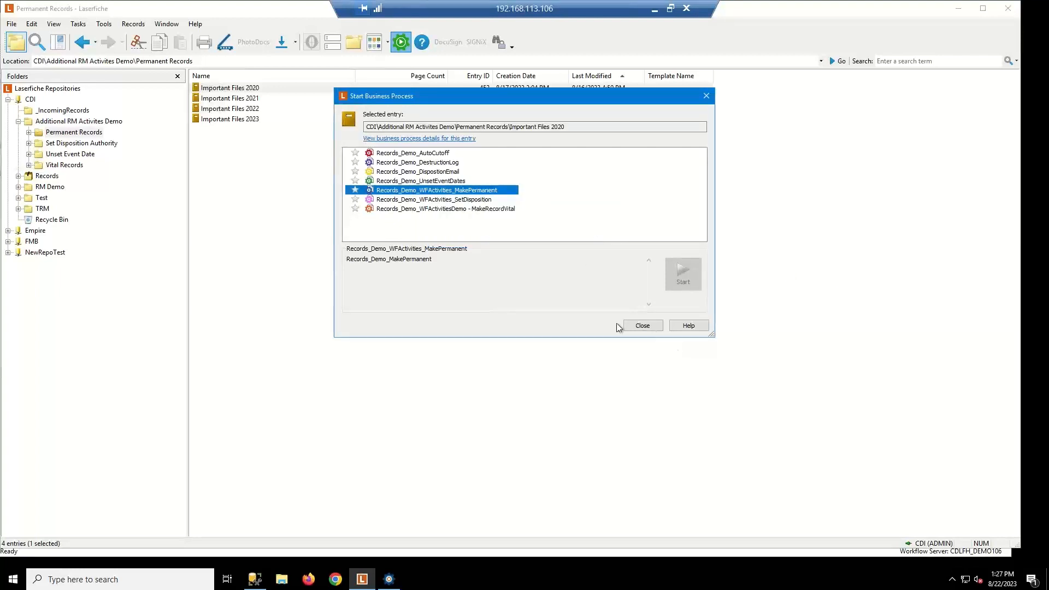
{"action": "left_click", "coordinate": [706, 95]}
{"action": "left_click", "coordinate": [526, 231]}
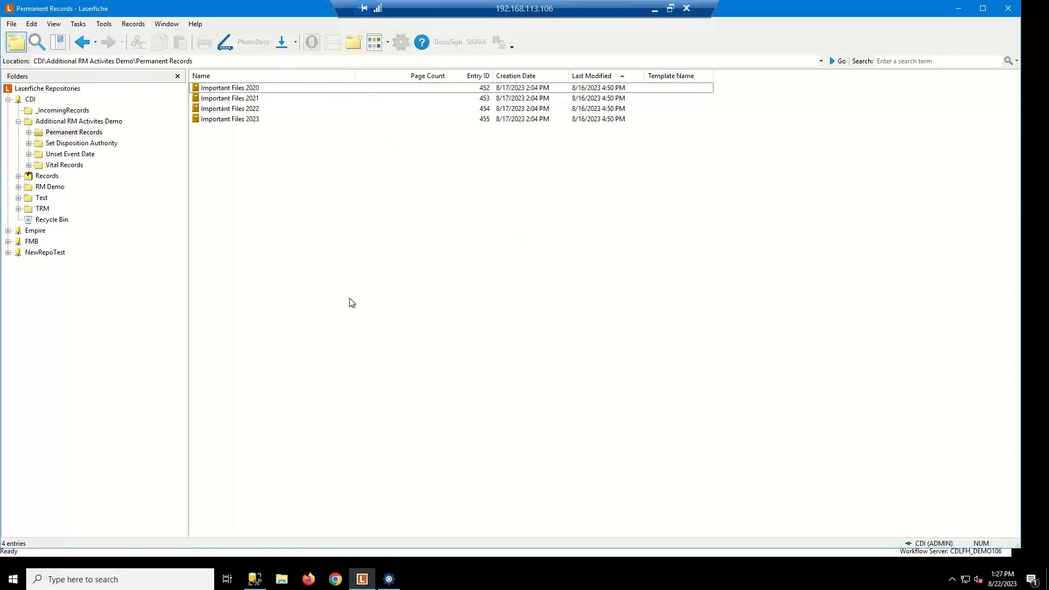
Recheck the permanent designation in the record properties of Important Files 2020 in Permanent Records
{"action": "right_click", "coordinate": [236, 91]}
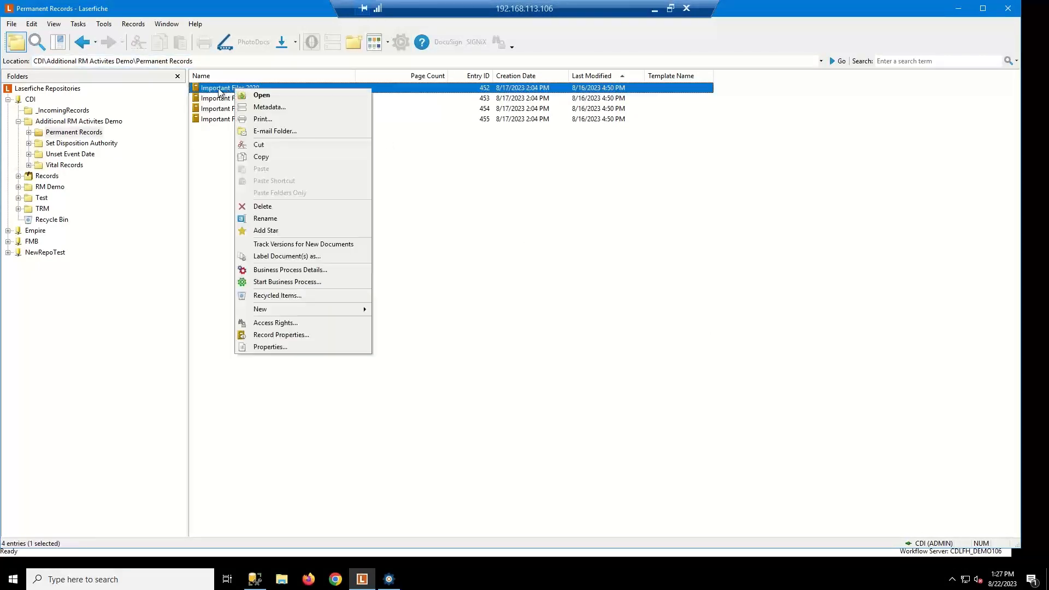
{"action": "left_click", "coordinate": [294, 335]}
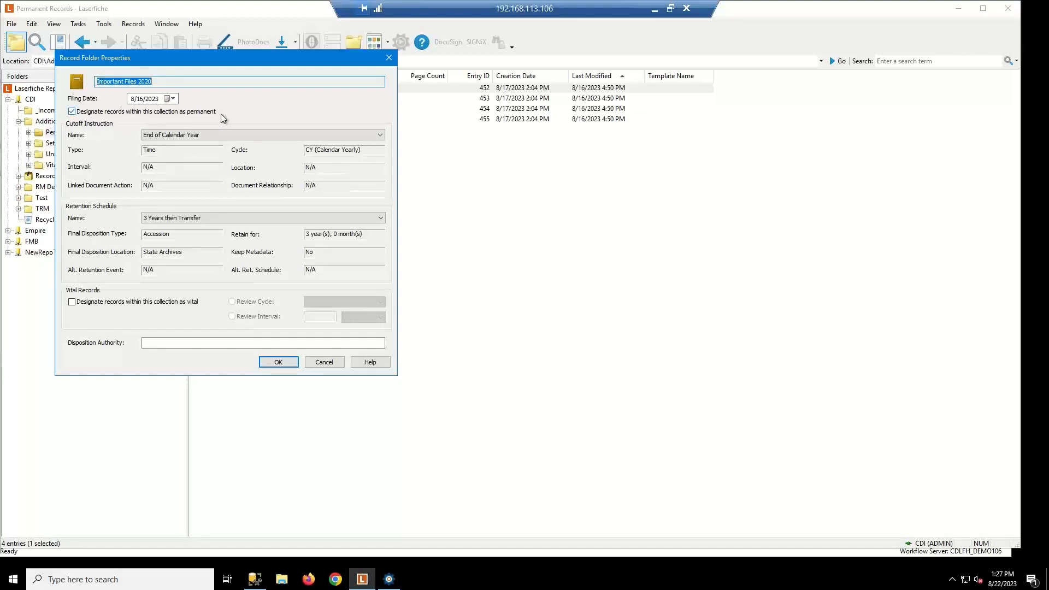
{"action": "left_click", "coordinate": [337, 363]}
{"action": "left_click", "coordinate": [509, 350]}
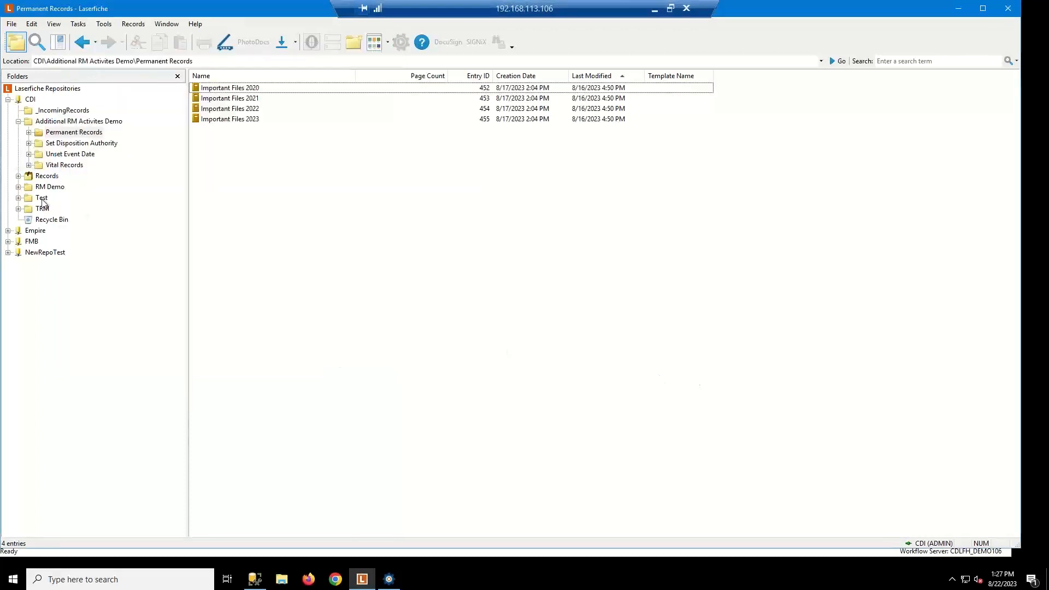
Inspect the Disposition Authority field in the record properties of Important Files 2020 in the Set Disposition Authority folder, and close them unchanged
{"action": "left_click", "coordinate": [62, 144]}
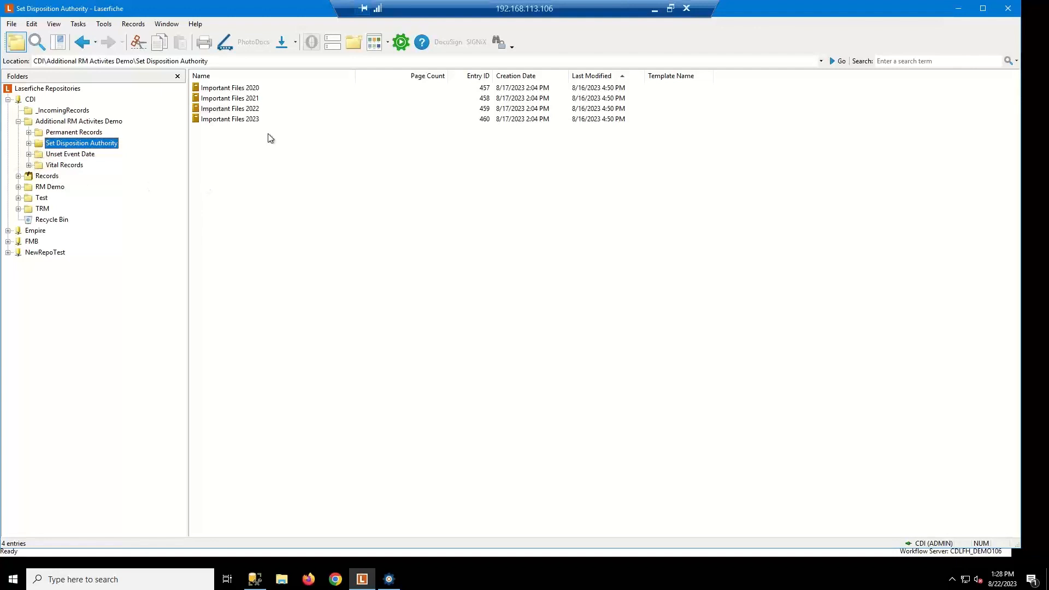
{"action": "left_click", "coordinate": [239, 92]}
{"action": "right_click", "coordinate": [239, 91]}
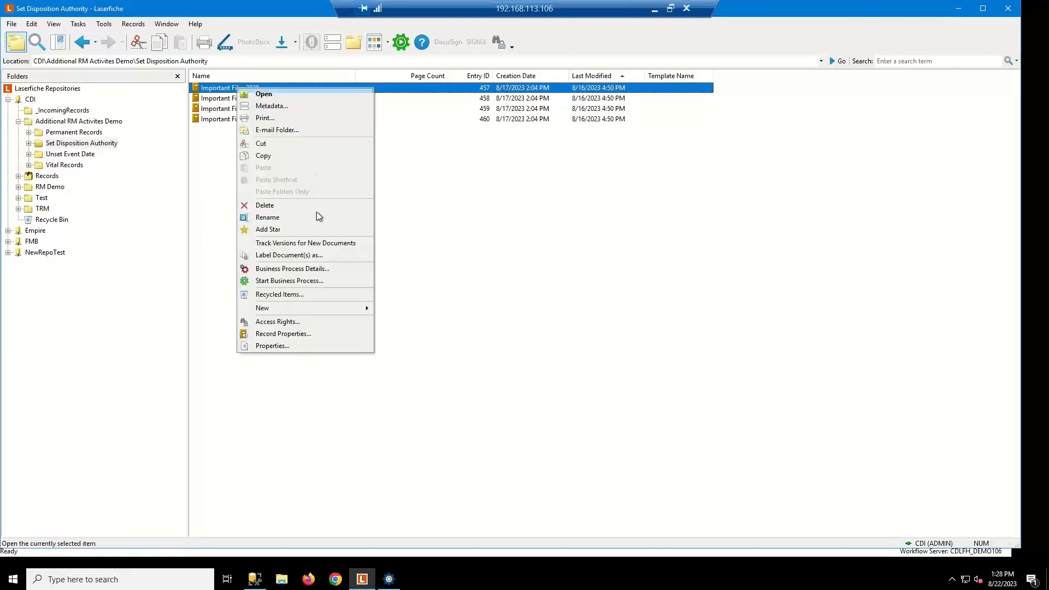
{"action": "left_click", "coordinate": [293, 332]}
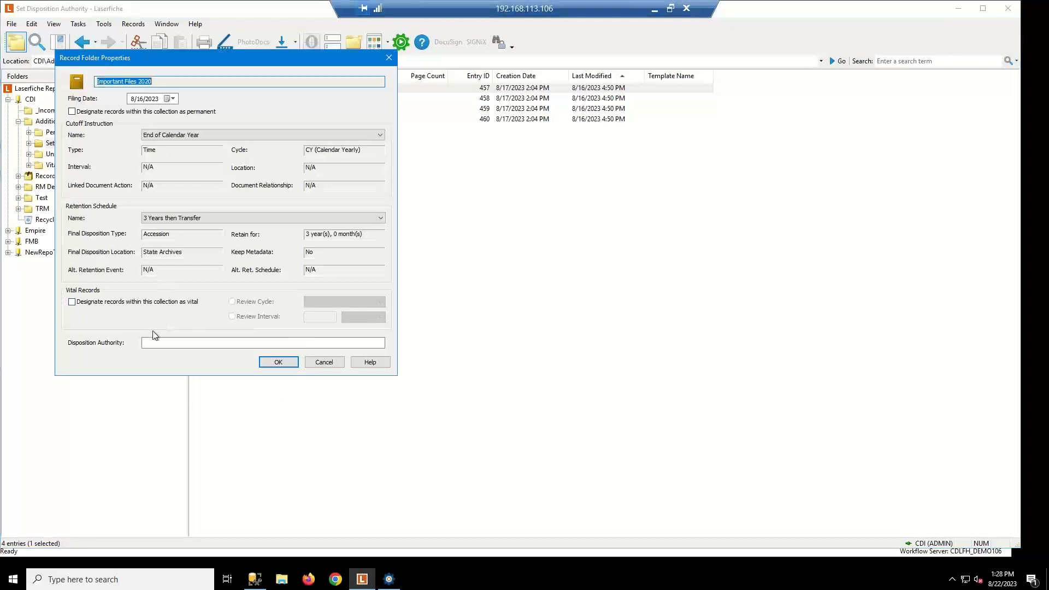
{"action": "left_click", "coordinate": [230, 343]}
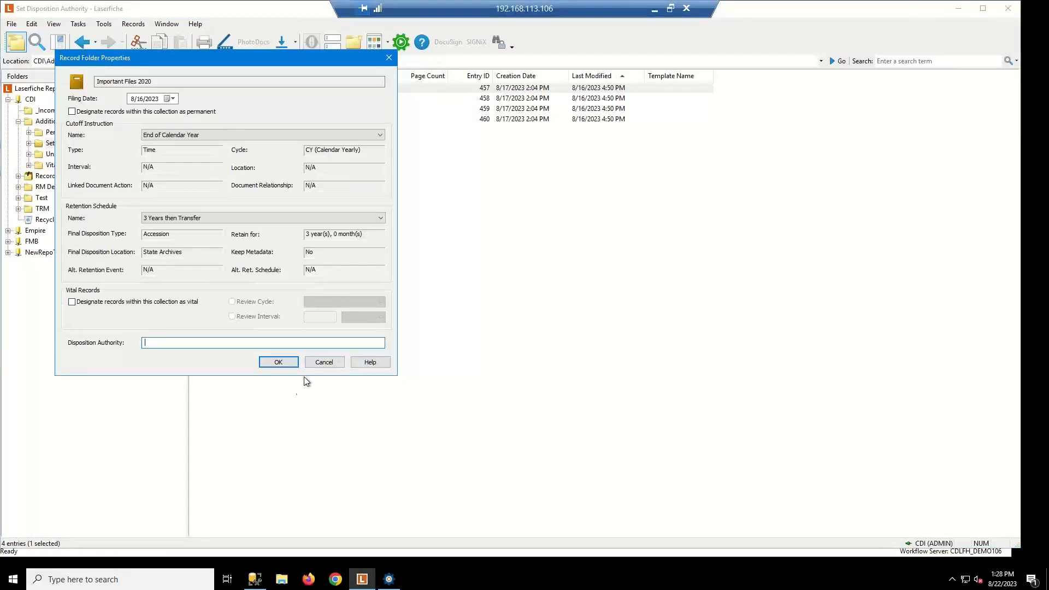
{"action": "left_click", "coordinate": [323, 363]}
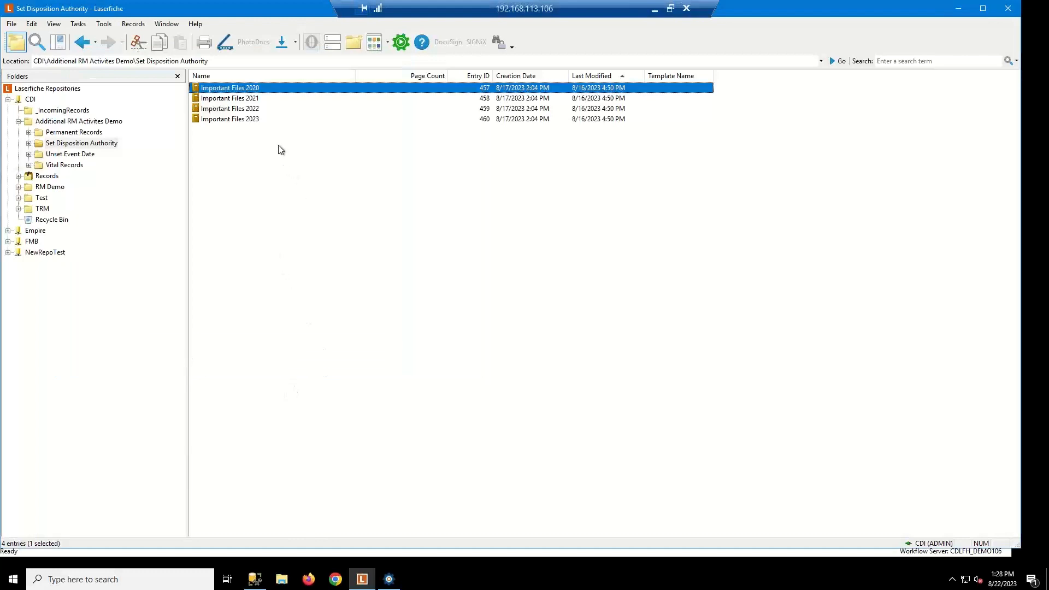
Run the Records_Demo_WFActivities_SetDisposition business process on Important Files 2020 in the Set Disposition Authority folder
{"action": "left_click", "coordinate": [402, 47]}
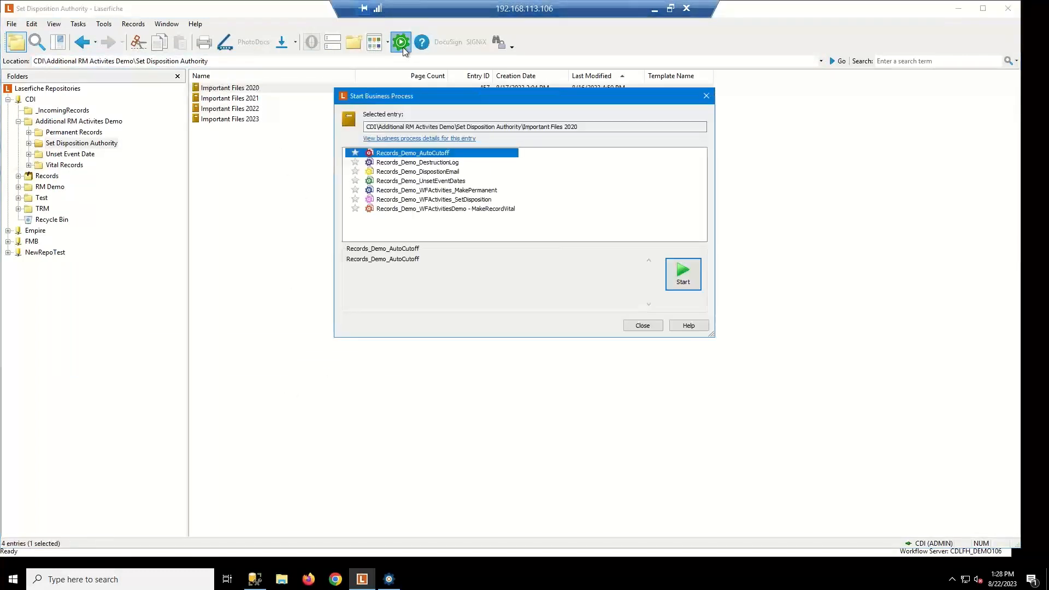
{"action": "left_click", "coordinate": [446, 200]}
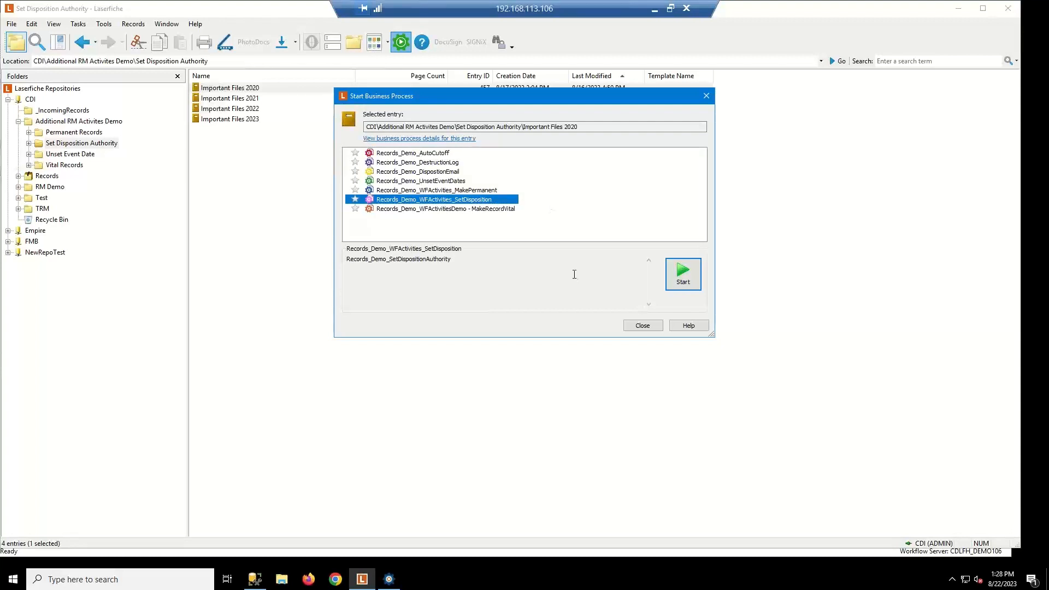
{"action": "left_click", "coordinate": [689, 282]}
{"action": "left_click", "coordinate": [551, 235]}
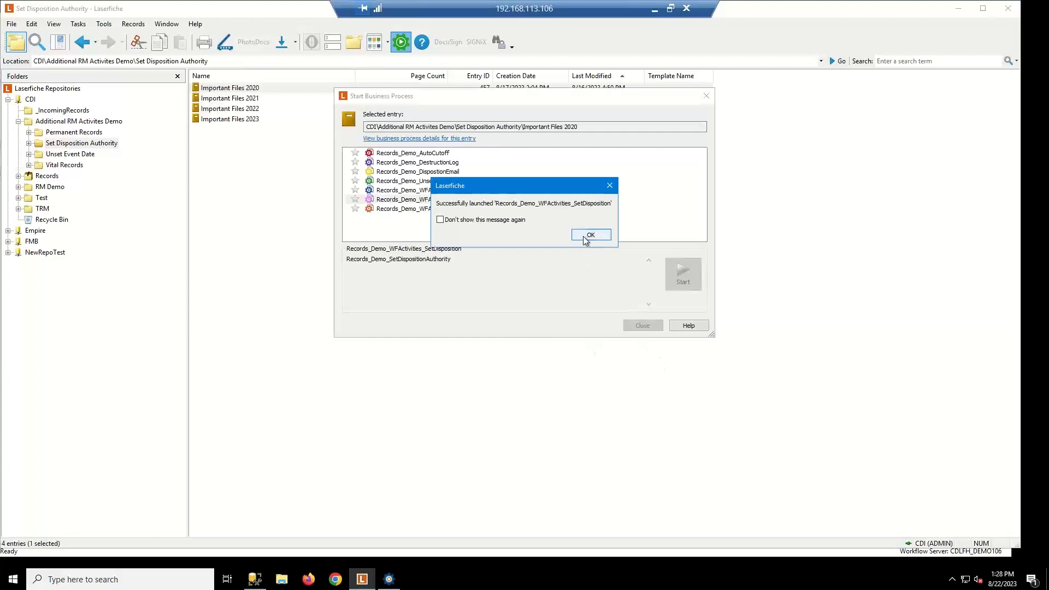
{"action": "left_click", "coordinate": [588, 236]}
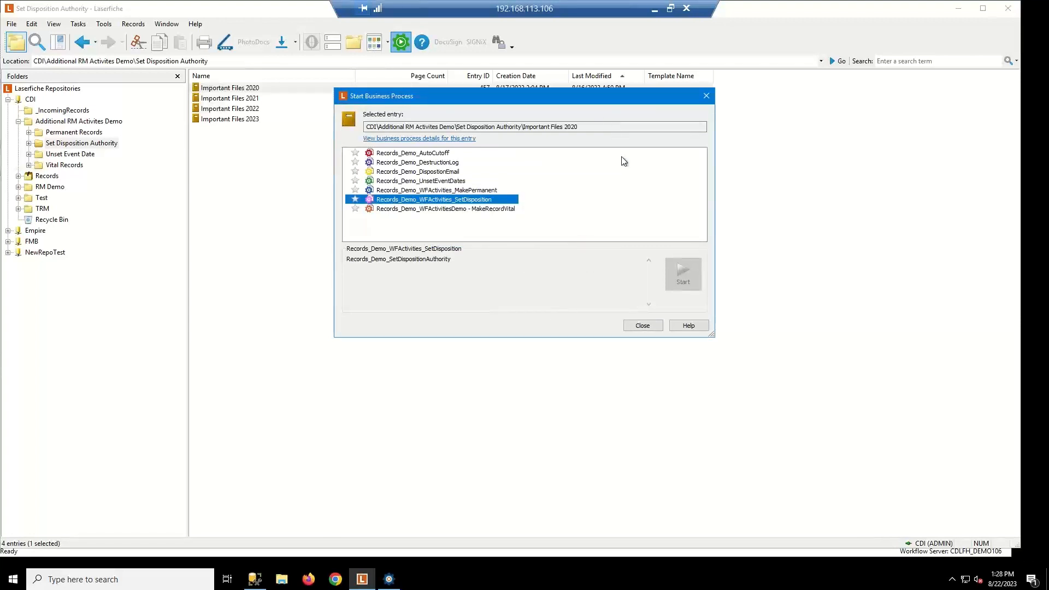
{"action": "left_click", "coordinate": [706, 97]}
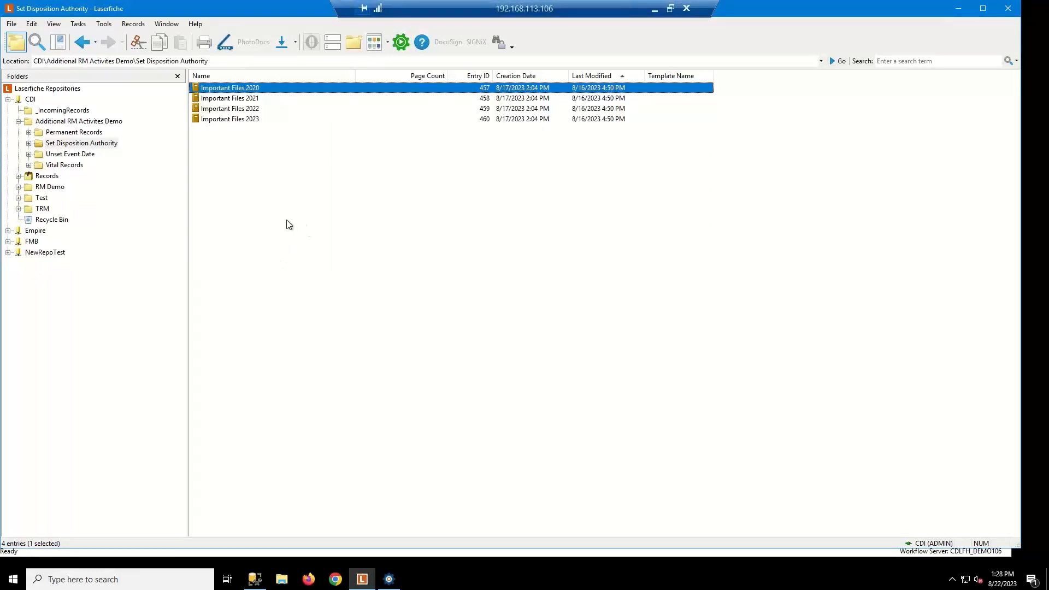
{"action": "left_click", "coordinate": [326, 209]}
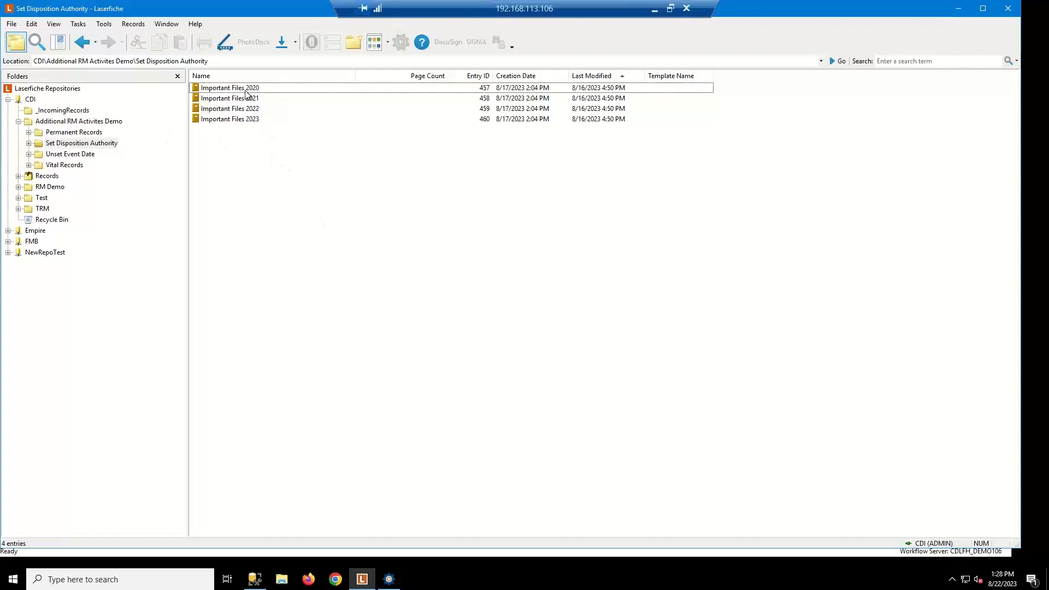
Recheck the Disposition Authority value in the record properties of Important Files 2020 in the Set Disposition Authority folder, and close them
{"action": "right_click", "coordinate": [245, 91]}
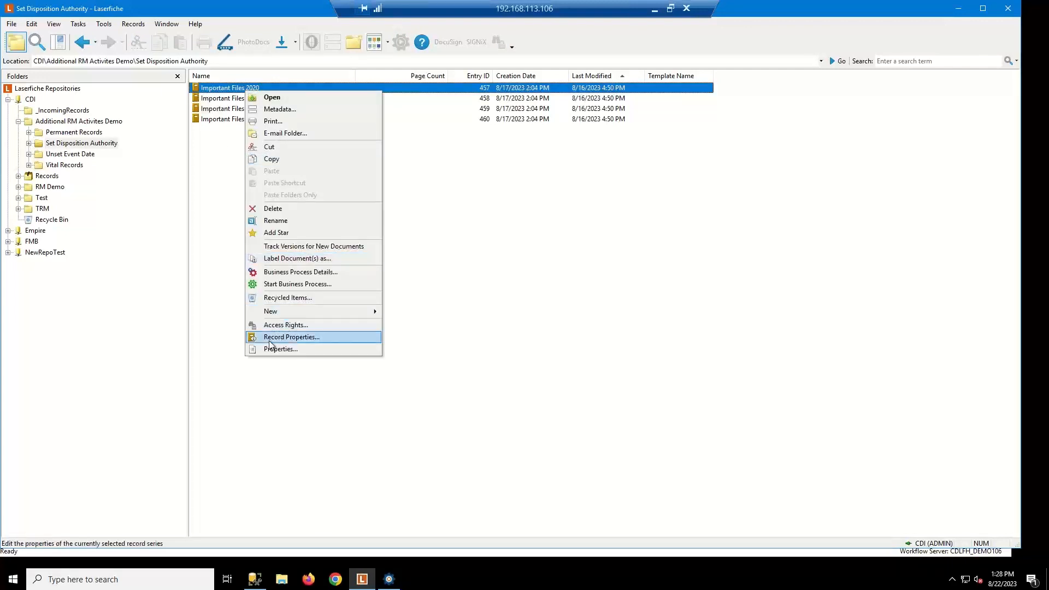
{"action": "left_click", "coordinate": [305, 337]}
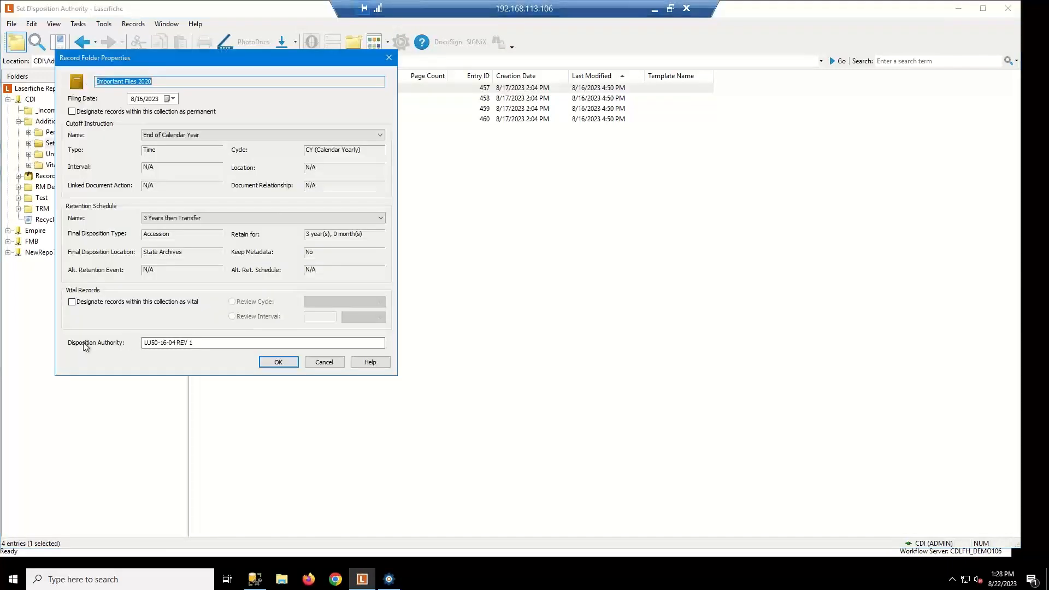
{"action": "left_click", "coordinate": [231, 344]}
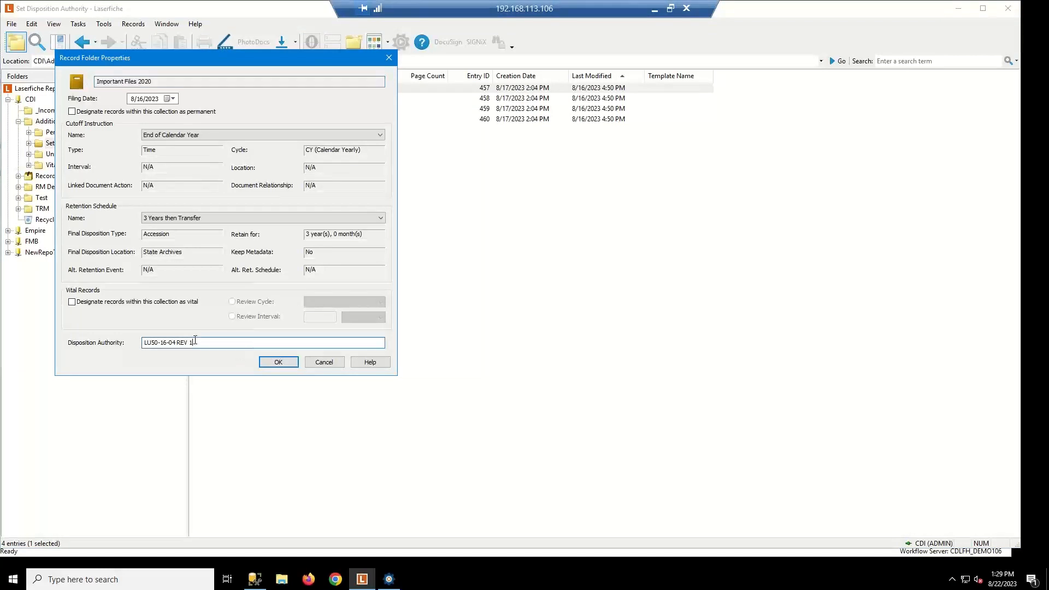
{"action": "left_click_drag", "start_coordinate": [195, 341], "coordinate": [105, 333]}
{"action": "left_click", "coordinate": [293, 364]}
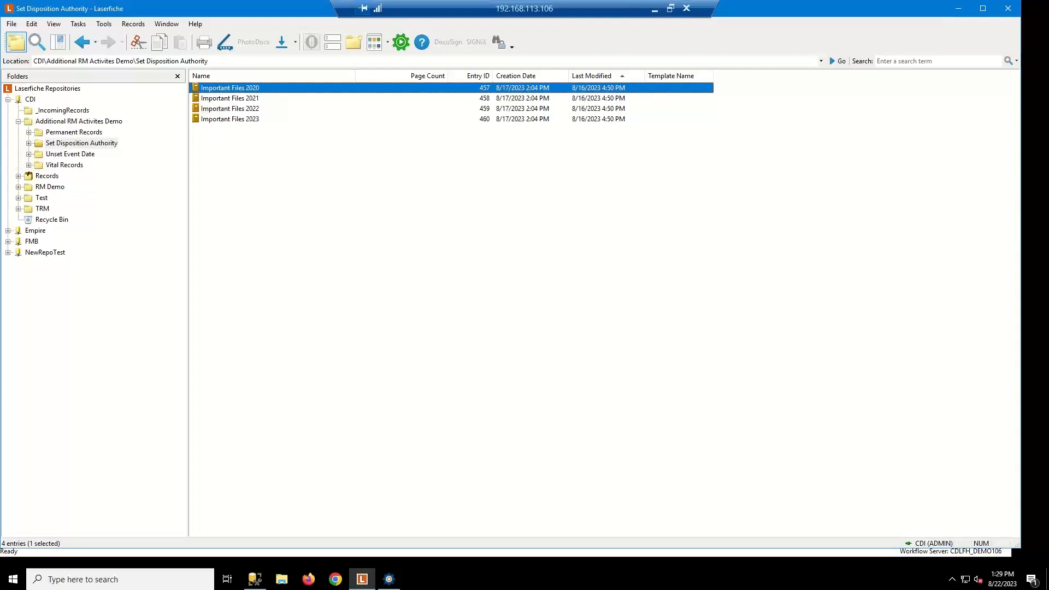
{"action": "left_click", "coordinate": [366, 300]}
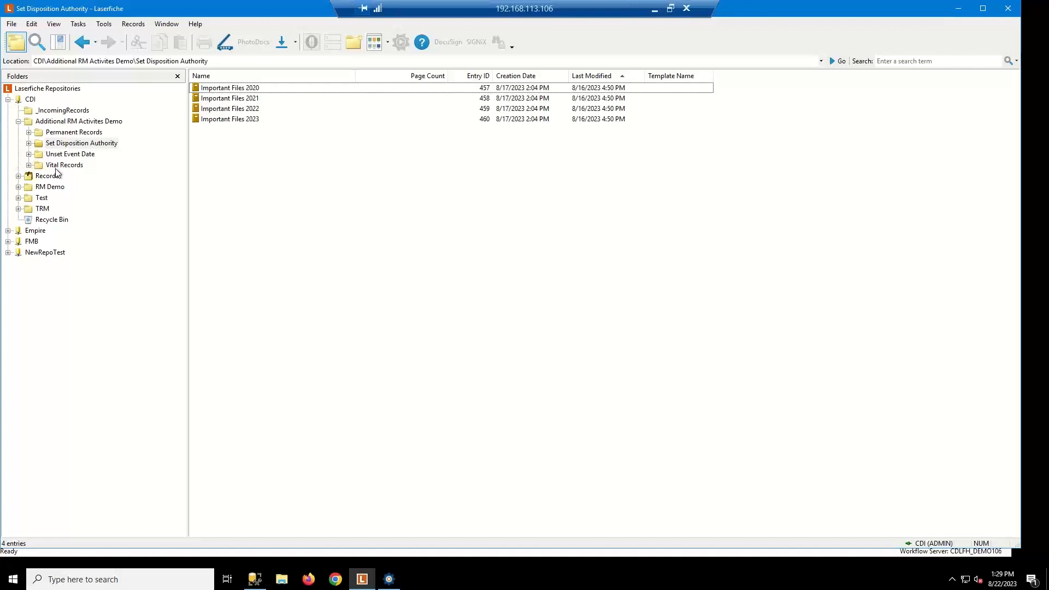
Switch to Workflow Designer, view the design of the Records_Demo_WFActivities_SetDisposition workflow, and return to the Laserfiche client
{"action": "left_click", "coordinate": [389, 580]}
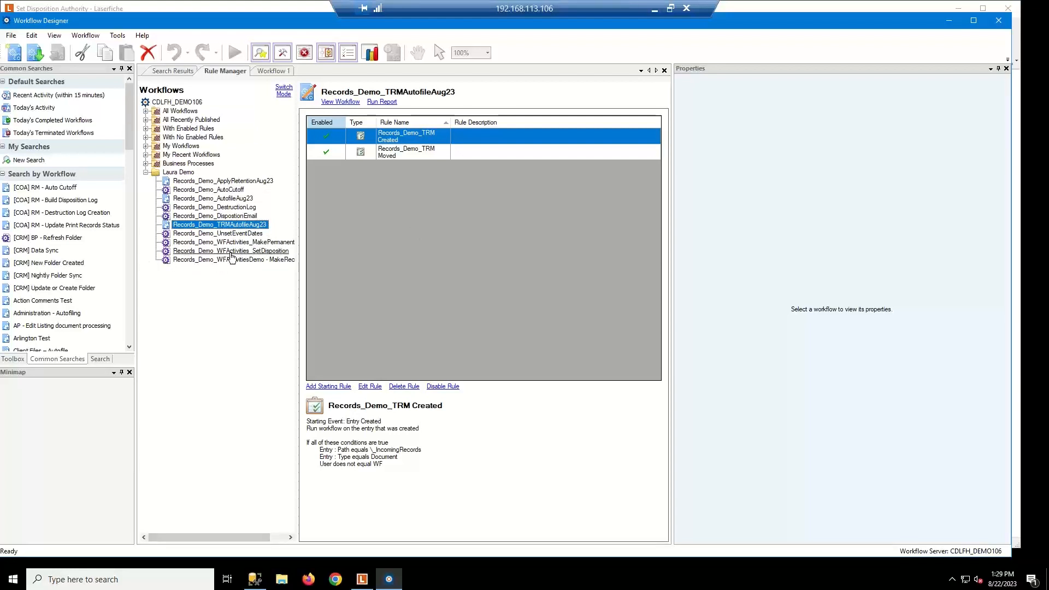
{"action": "left_click", "coordinate": [207, 252]}
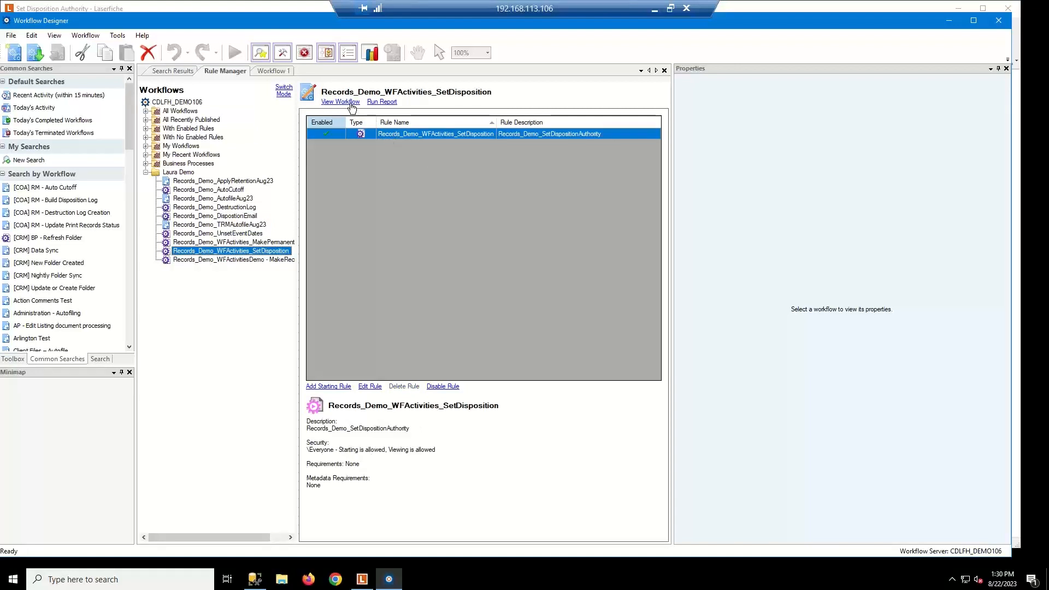
{"action": "left_click", "coordinate": [350, 102]}
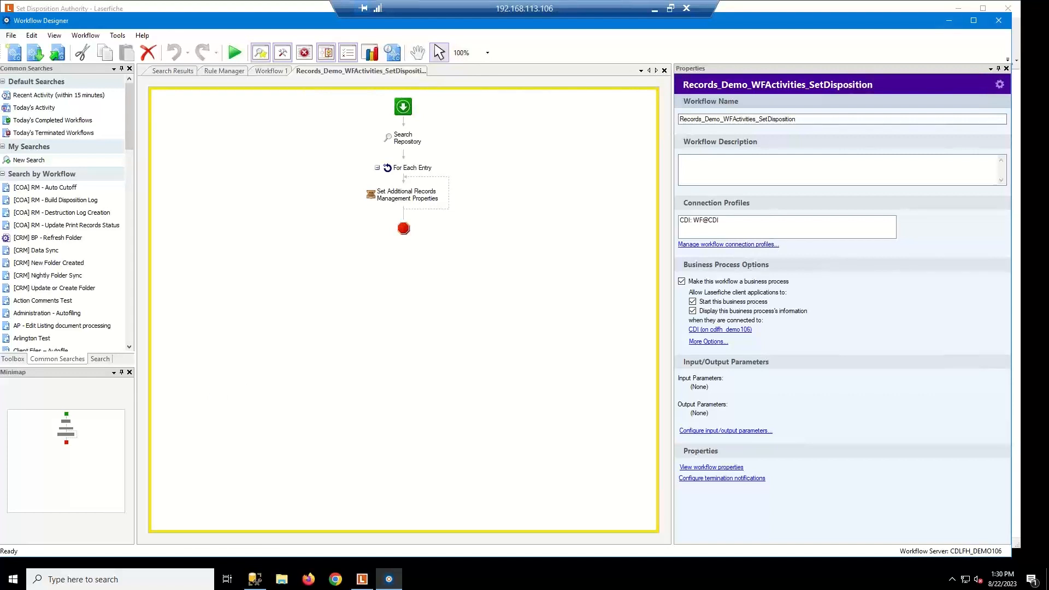
{"action": "left_click", "coordinate": [951, 25]}
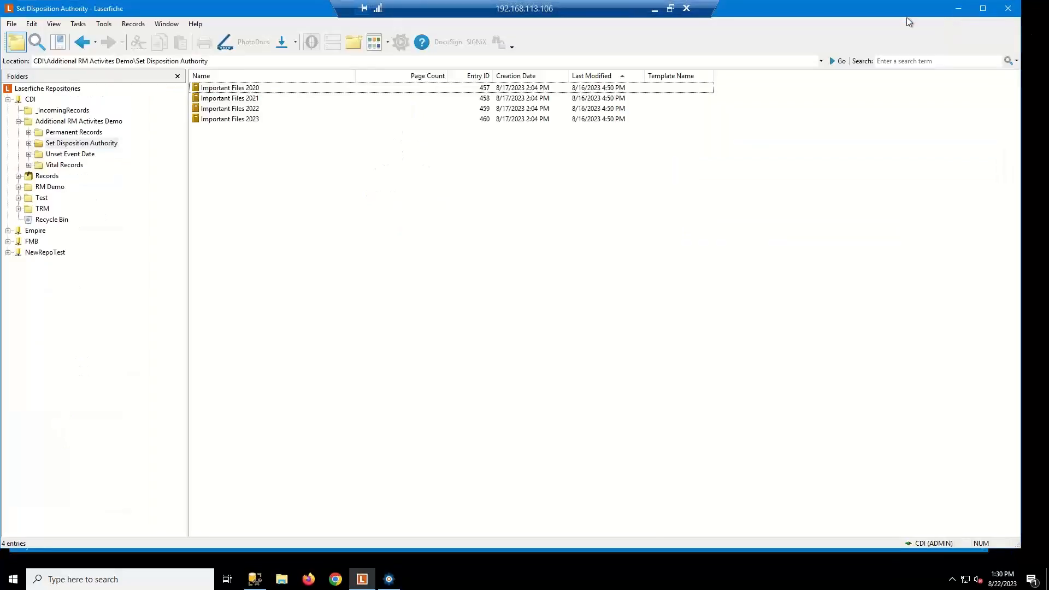